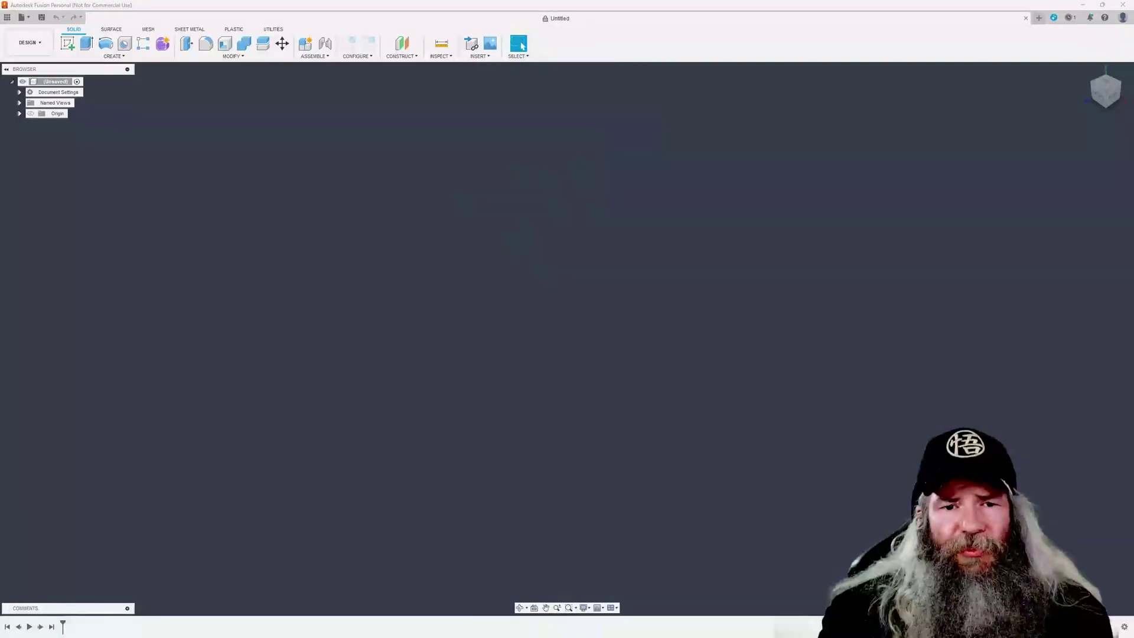
Step: Start a sketch on the top plane using the circumscribed polygon tool
{"action": "left_click", "coordinate": [68, 44]}
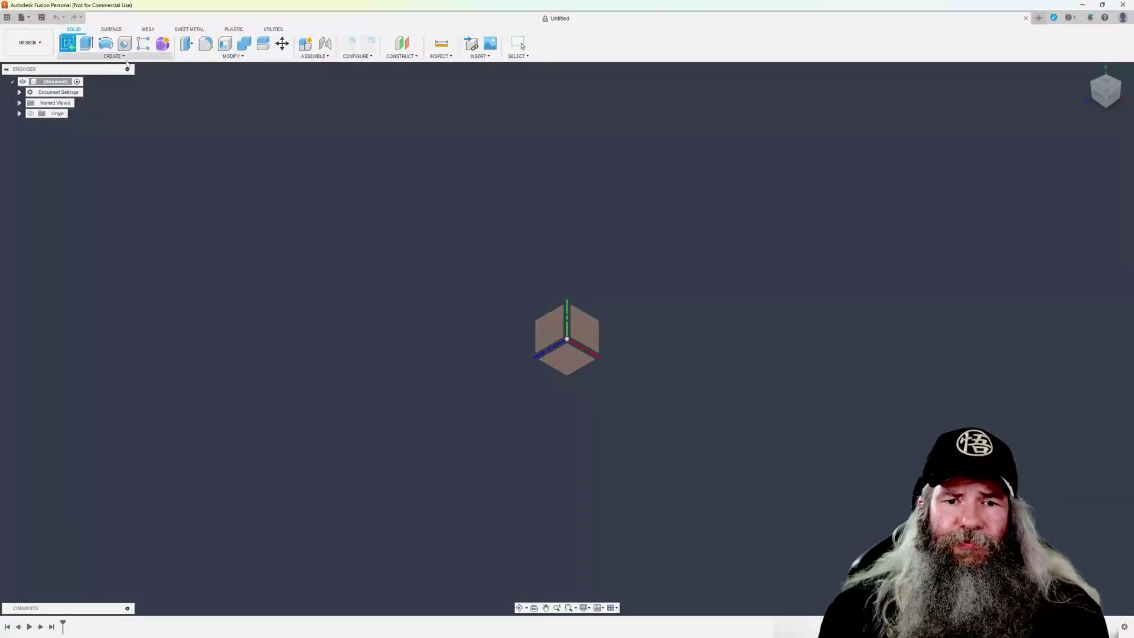
{"action": "left_click", "coordinate": [563, 359]}
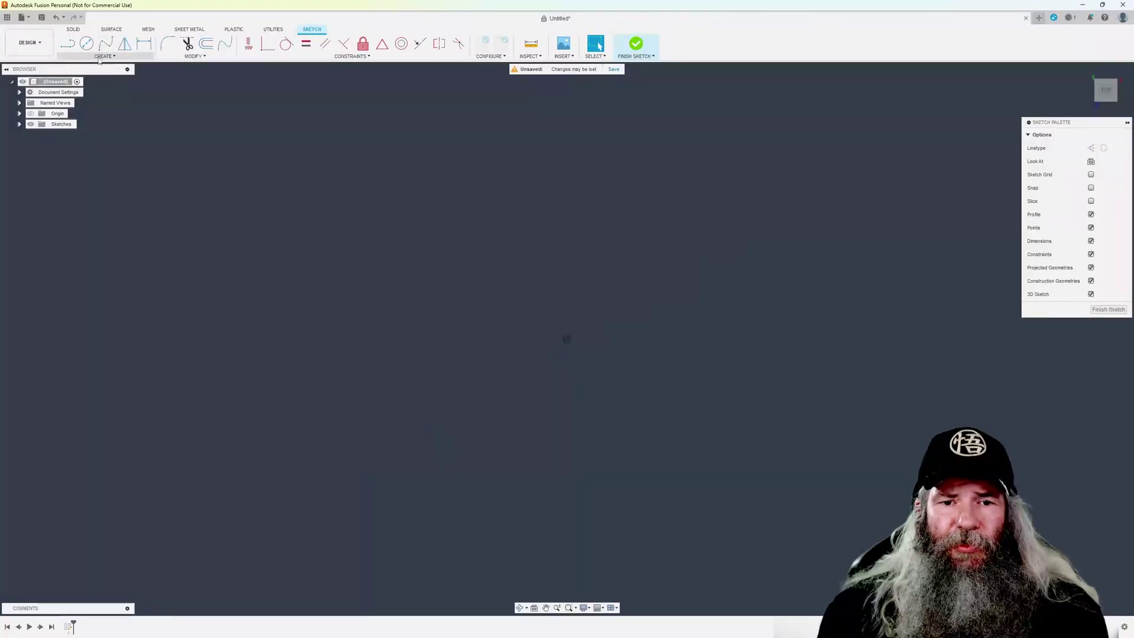
{"action": "left_click", "coordinate": [105, 56]}
{"action": "mouse_move", "coordinate": [113, 100]}
{"action": "left_click", "coordinate": [171, 110]}
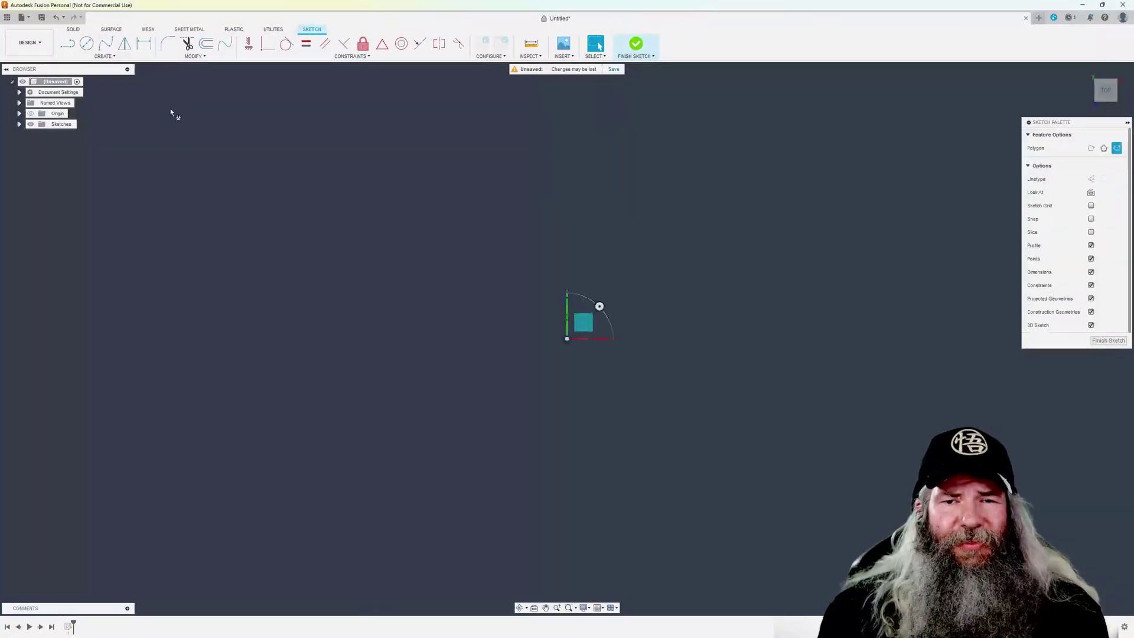
Step: Draw a 5-sided polygon of 20 mm radius centred on the sketch origin
{"action": "left_click", "coordinate": [568, 338]}
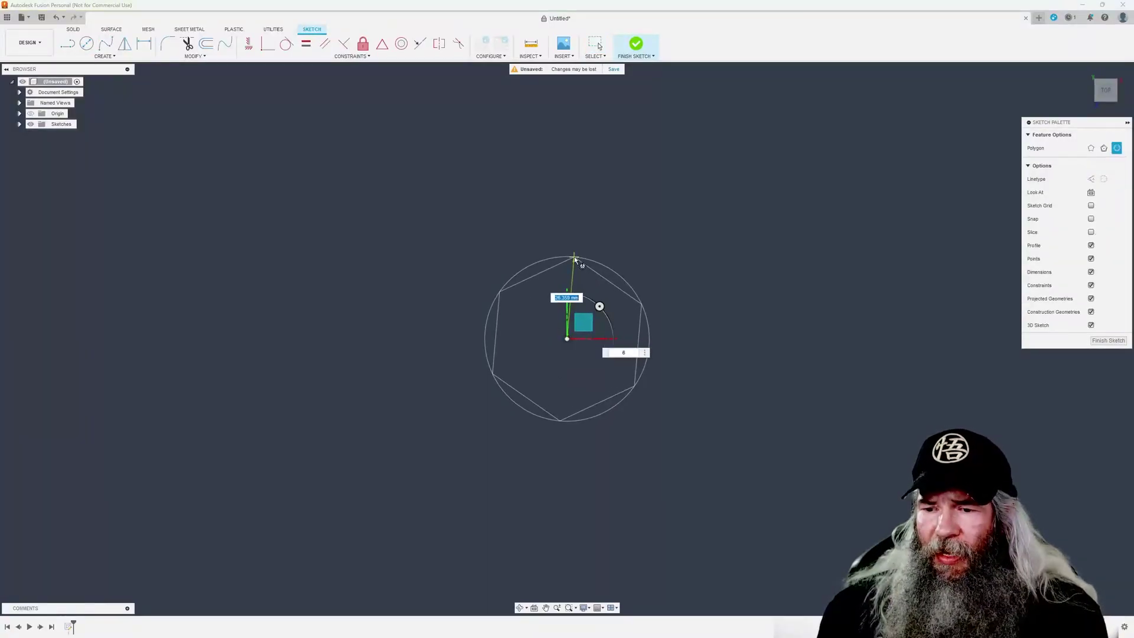
{"action": "type", "text": "52"}
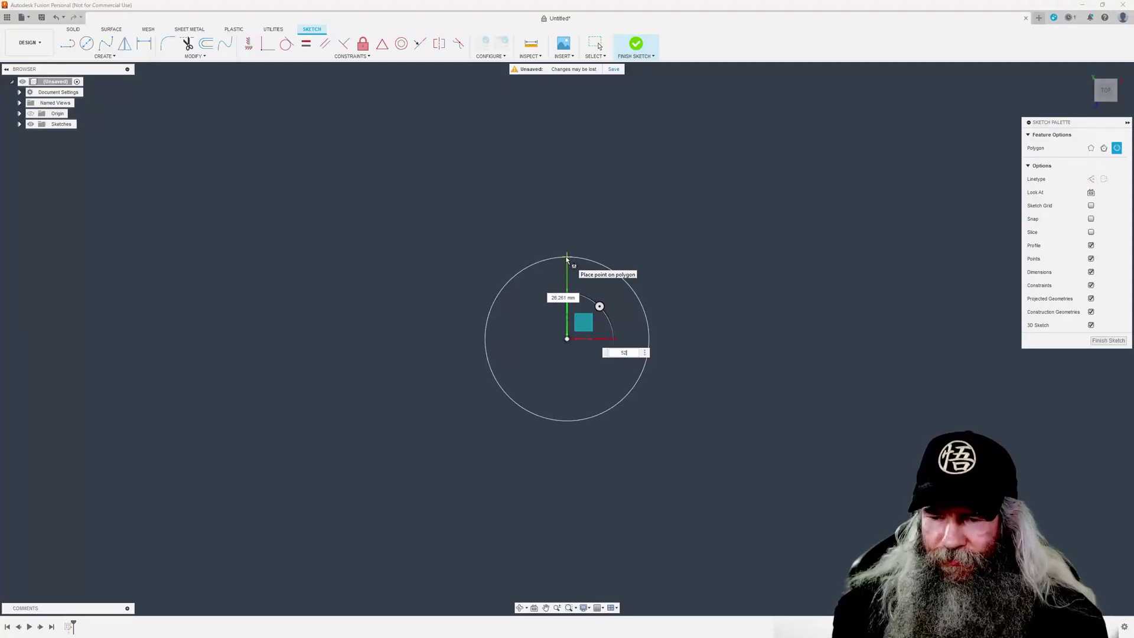
{"action": "key", "text": "BackSpace"}
{"action": "key", "text": "Tab"}
{"action": "type", "text": "20"}
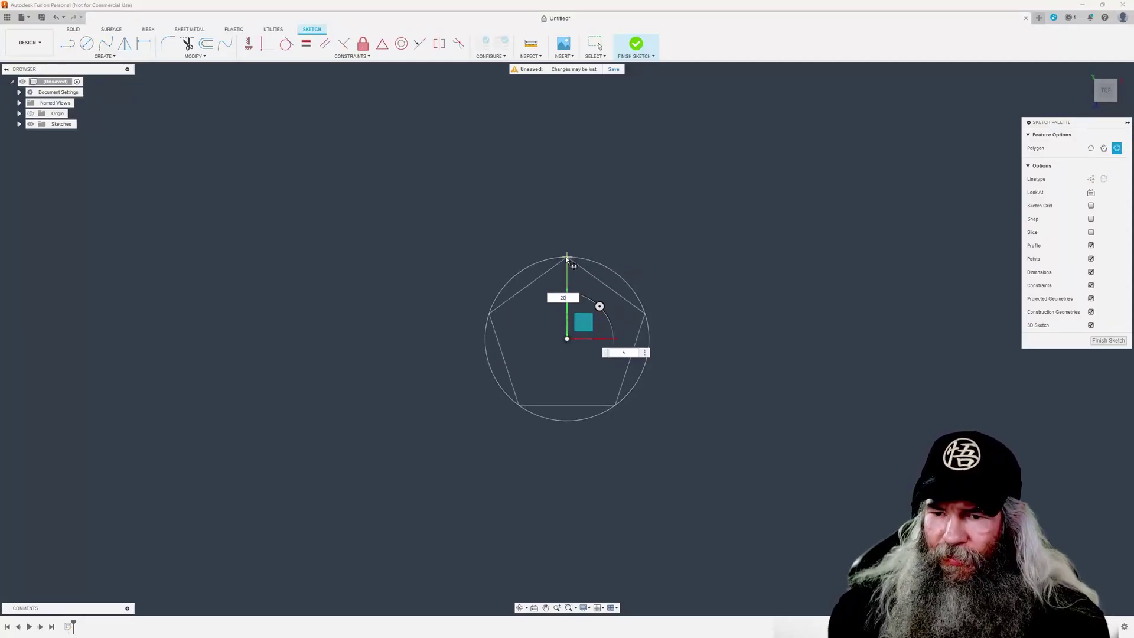
{"action": "key", "text": "Tab"}
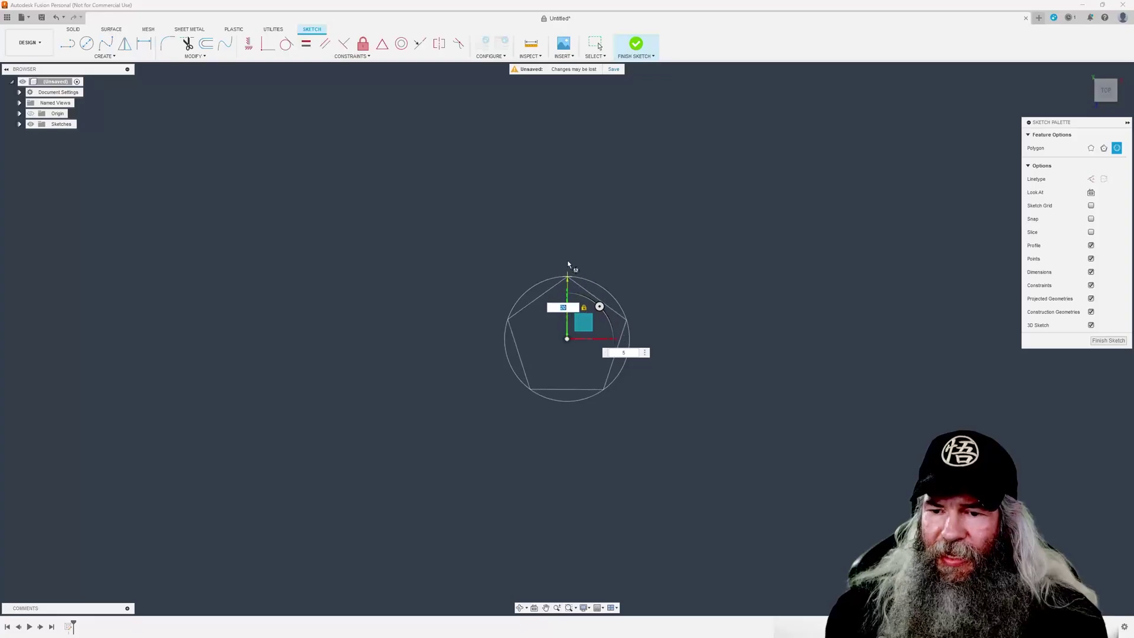
{"action": "left_click", "coordinate": [568, 297]}
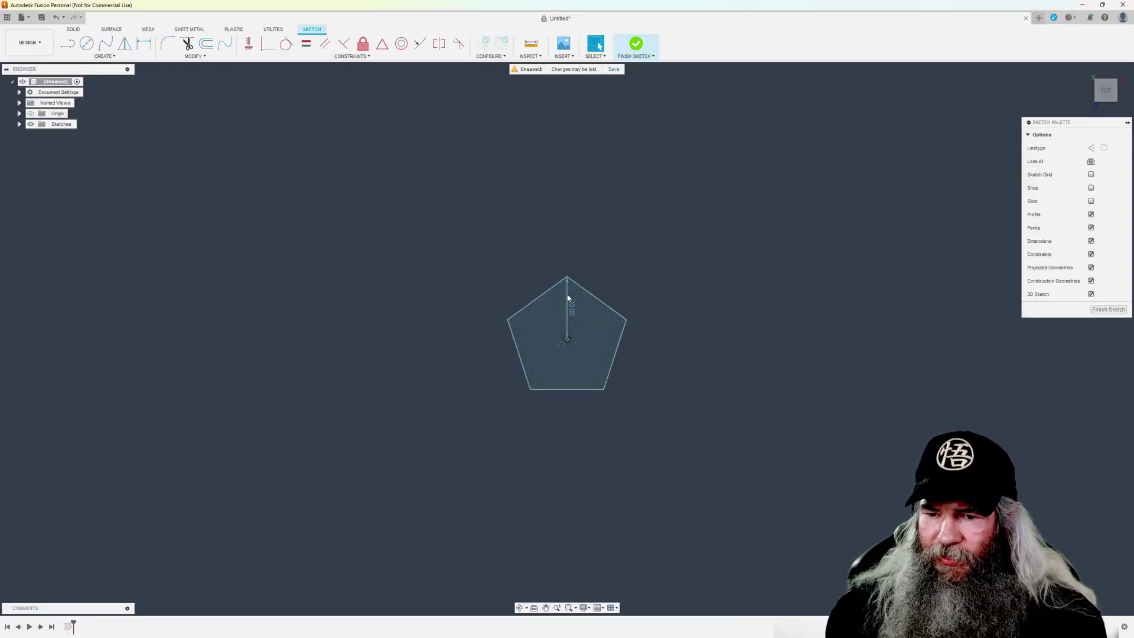
Step: Finish the sketch, patch the pentagon profile into a surface, and view it from Top
{"action": "left_click", "coordinate": [640, 56]}
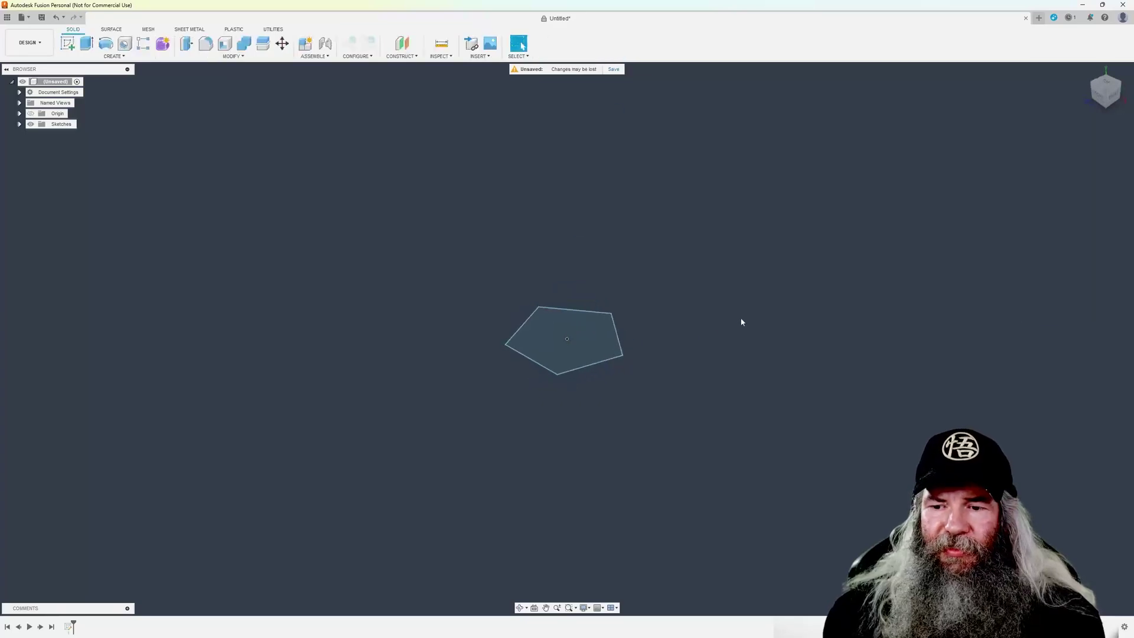
{"action": "left_click", "coordinate": [109, 30]}
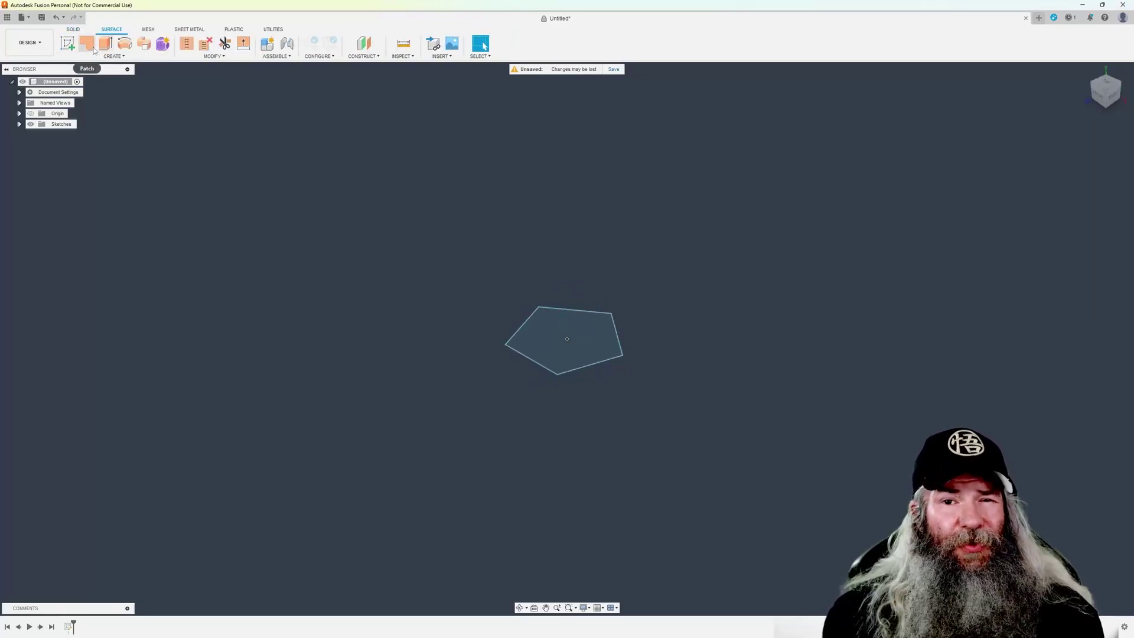
{"action": "left_click", "coordinate": [93, 49]}
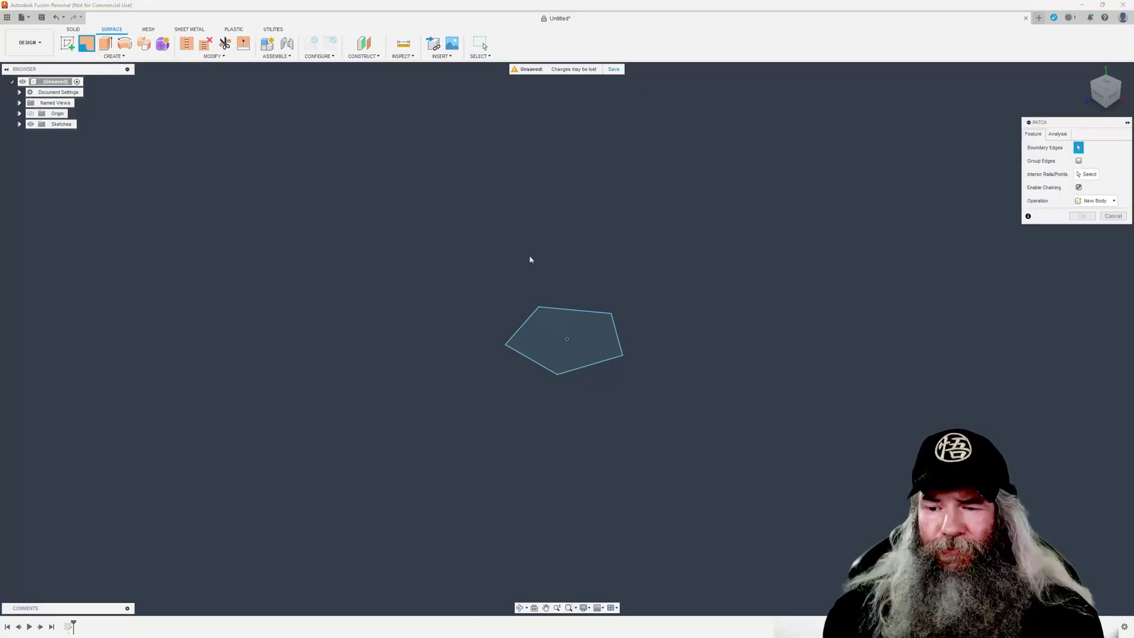
{"action": "left_click", "coordinate": [551, 328]}
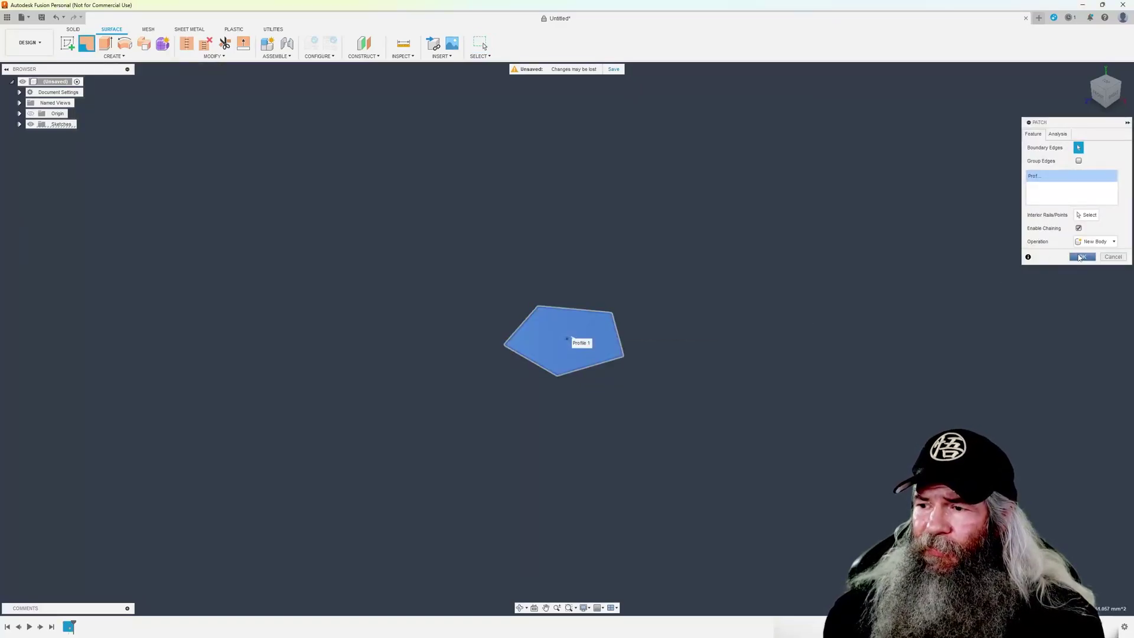
{"action": "left_click", "coordinate": [1081, 257]}
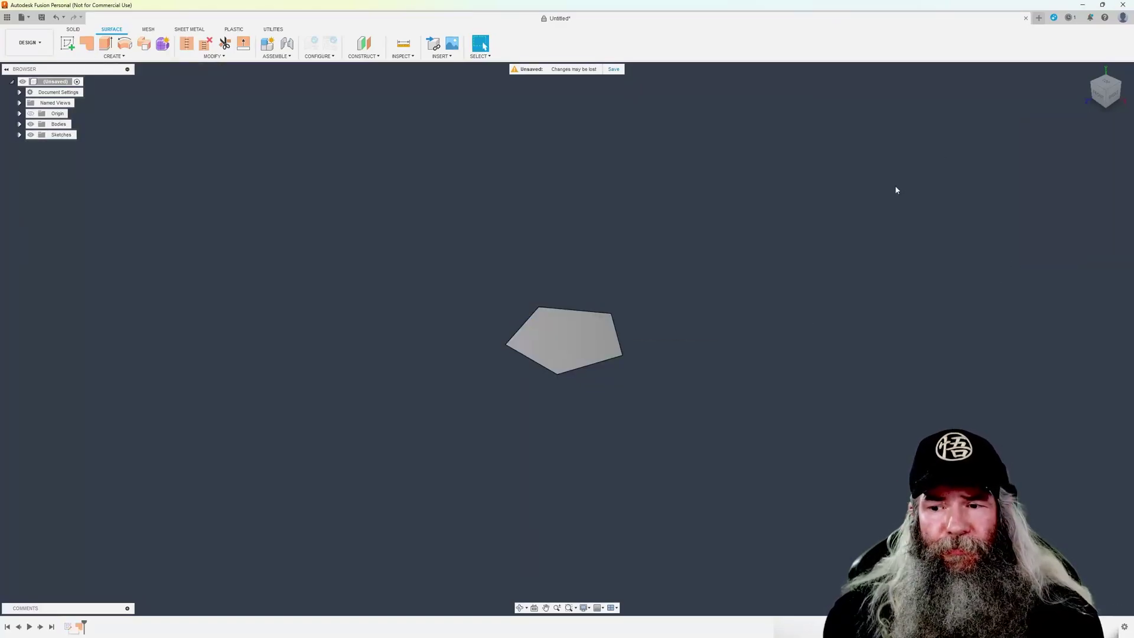
{"action": "left_click", "coordinate": [1103, 88]}
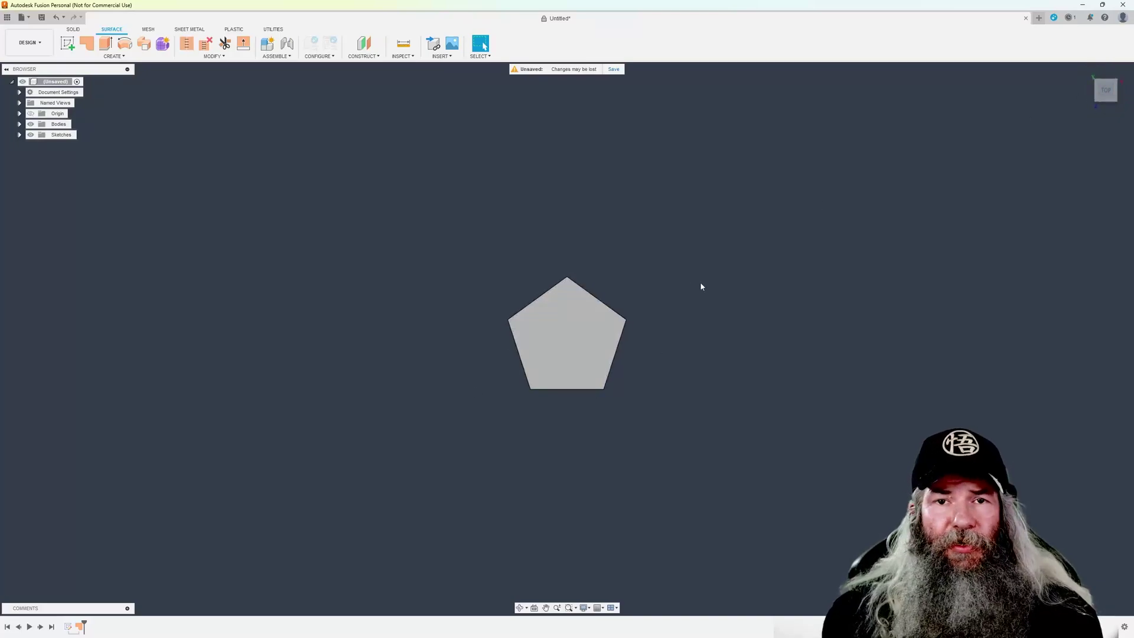
{"action": "scroll", "coordinate": [595, 356], "scroll_direction": "up", "scroll_amount": 6}
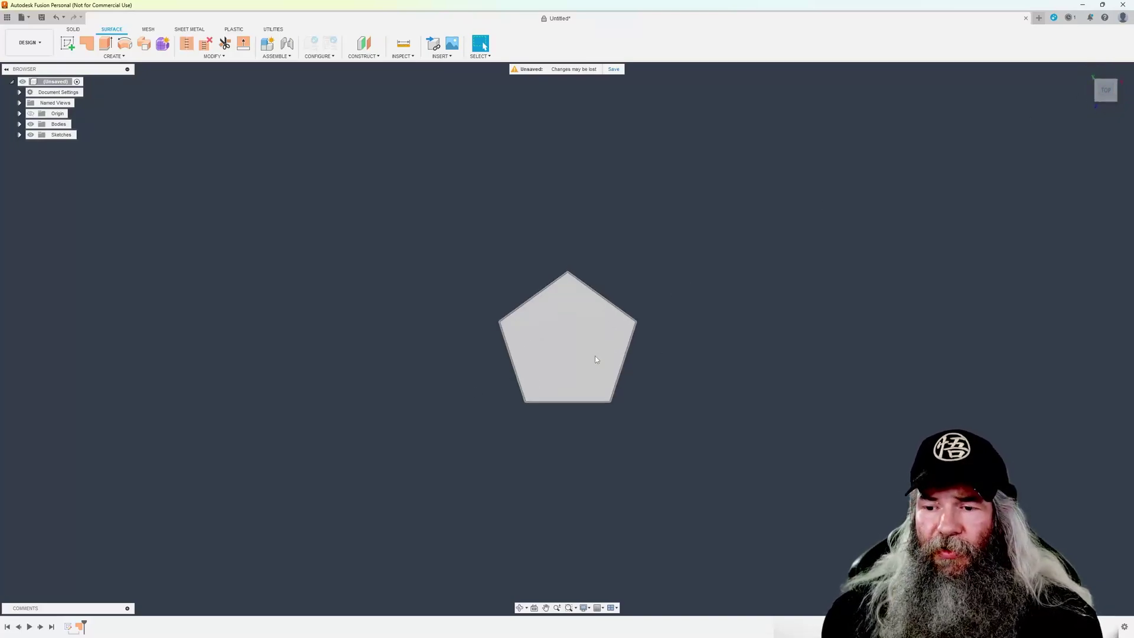
Step: Start Move/Copy on the pentagon with Move Object set to Bodies
{"action": "left_click", "coordinate": [576, 329]}
{"action": "right_click", "coordinate": [523, 291]}
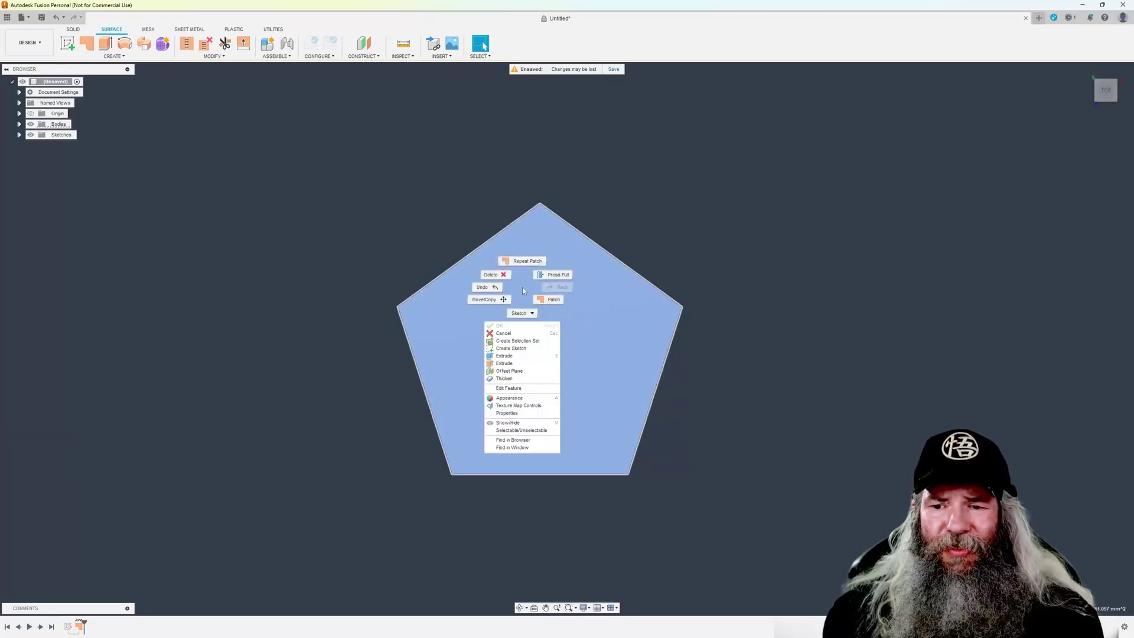
{"action": "left_click", "coordinate": [494, 299]}
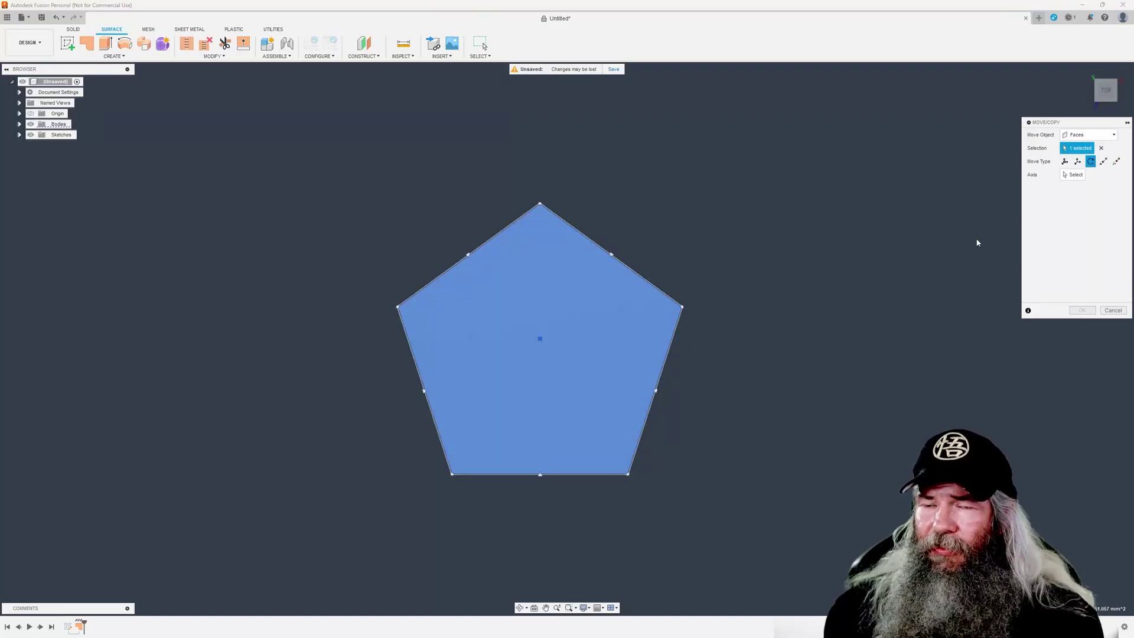
{"action": "left_click", "coordinate": [1075, 136]}
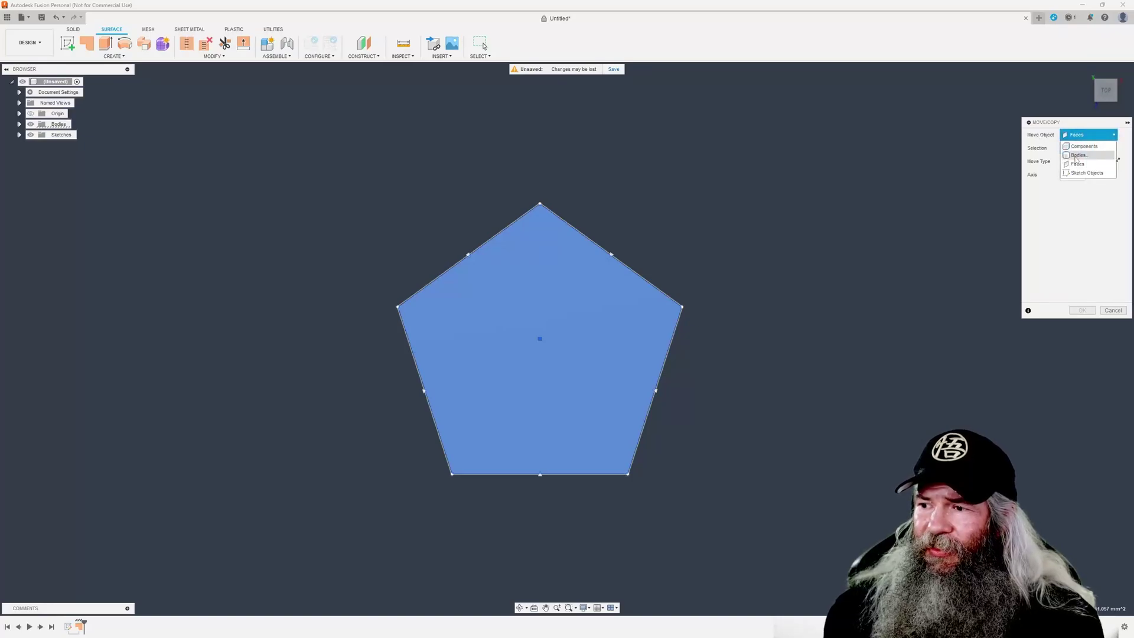
{"action": "left_click", "coordinate": [1077, 155]}
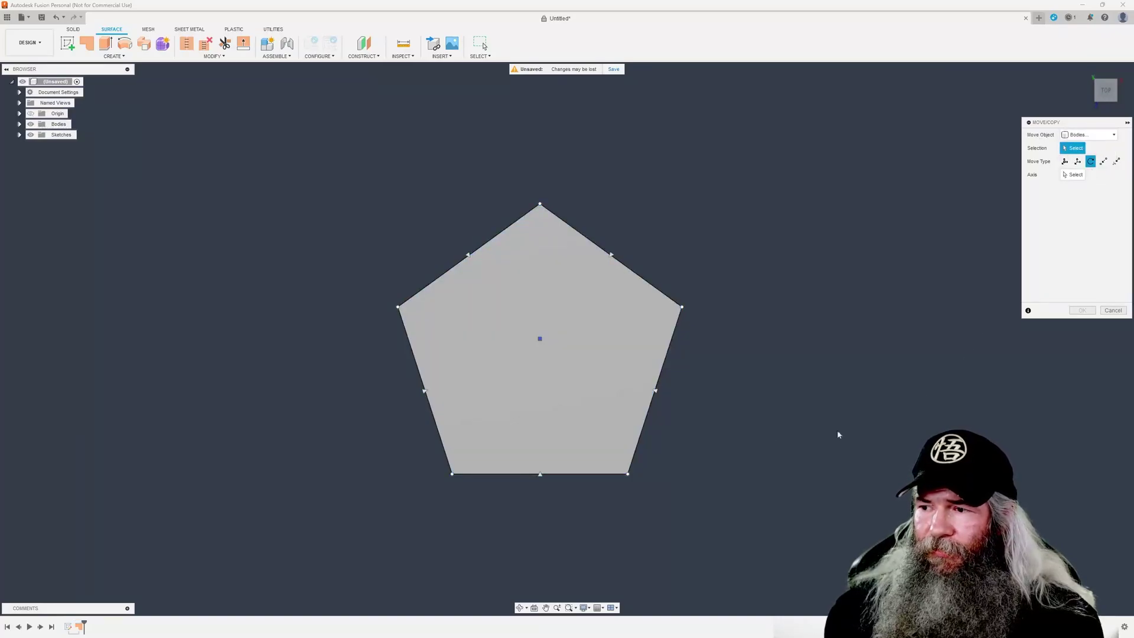
Step: Copy the pentagon body about its upper-right edge, then switch to the dodecahedron article
{"action": "left_click", "coordinate": [601, 315]}
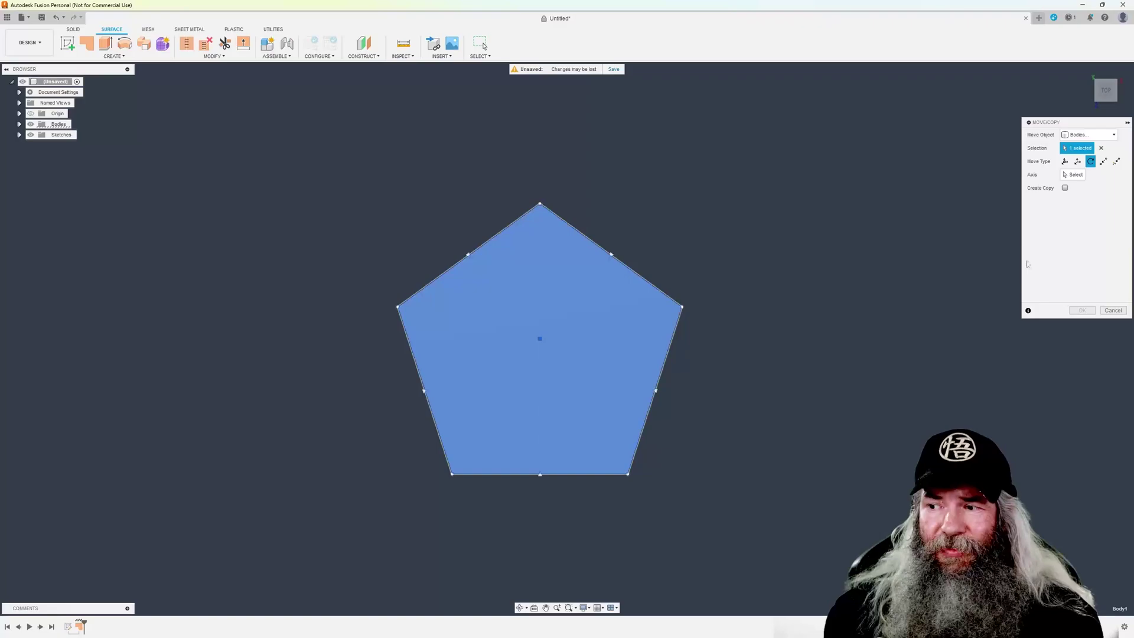
{"action": "left_click", "coordinate": [1065, 188]}
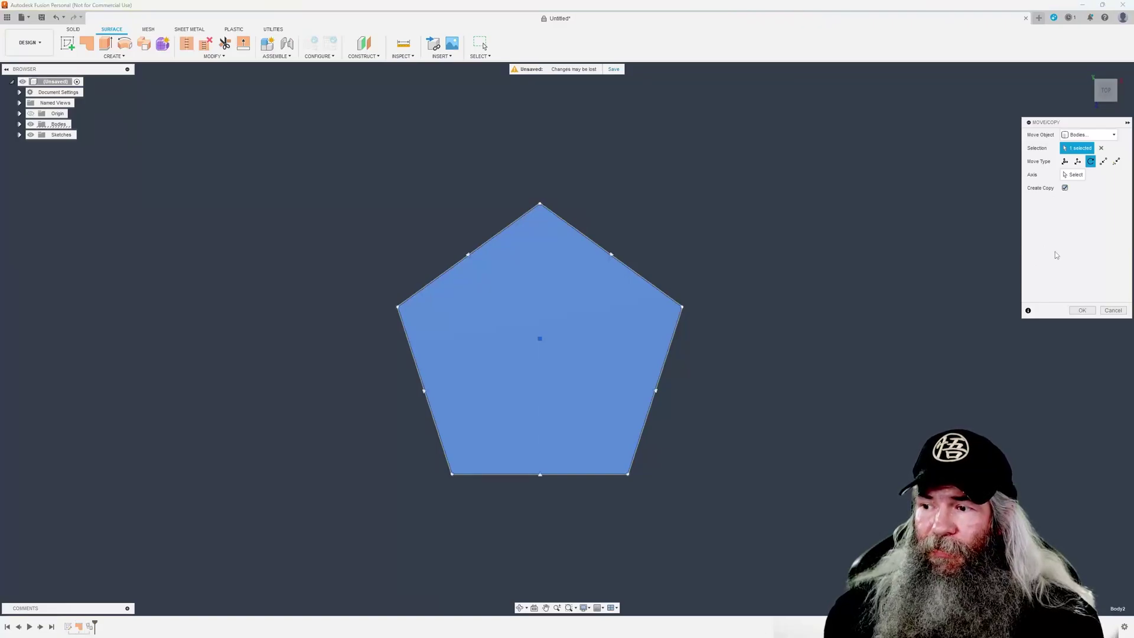
{"action": "left_click", "coordinate": [1073, 176]}
{"action": "left_click", "coordinate": [590, 240]}
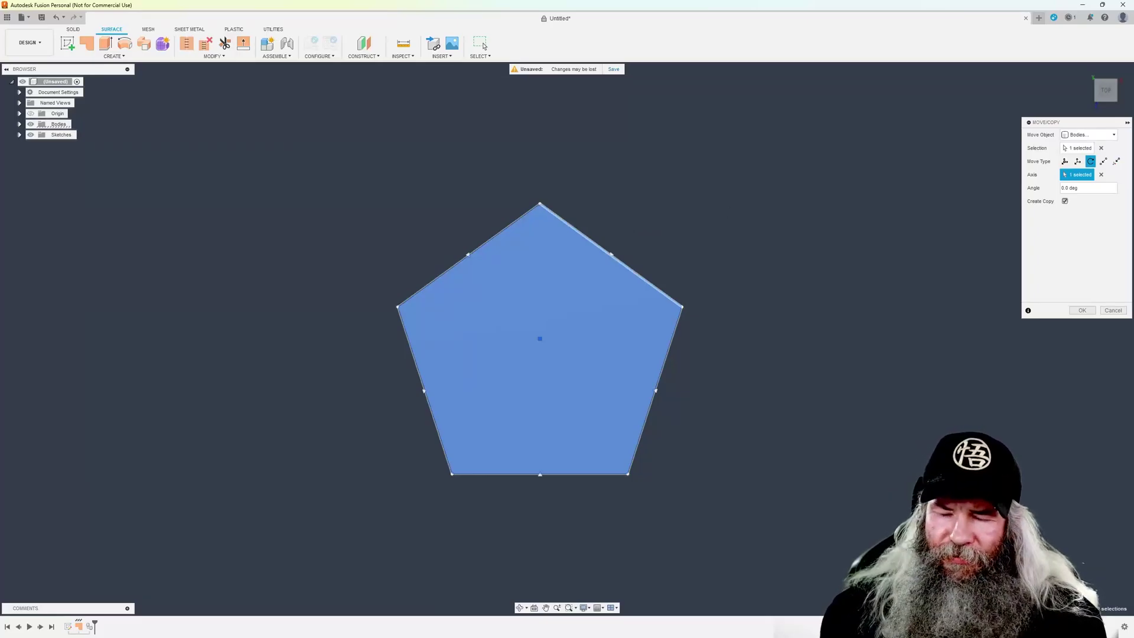
{"action": "key", "text": "alt+Tab"}
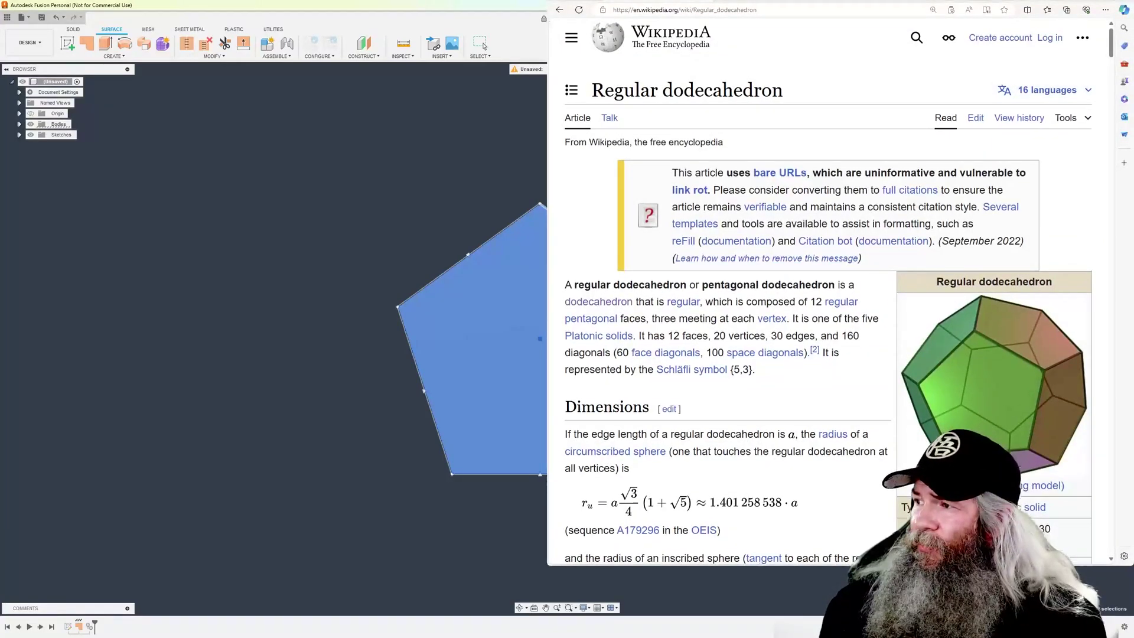
Step: Copy the 116.56505° dihedral angle from the article's infobox and return to Fusion
{"action": "scroll", "coordinate": [821, 289], "scroll_direction": "down", "scroll_amount": 6}
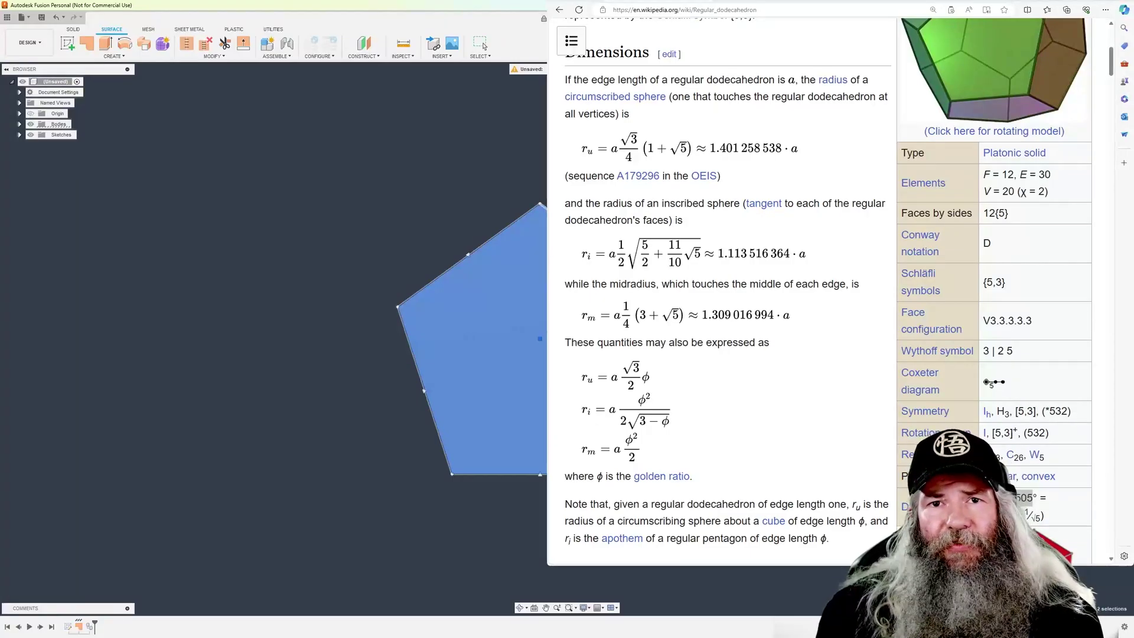
{"action": "scroll", "coordinate": [819, 291], "scroll_direction": "down", "scroll_amount": 2}
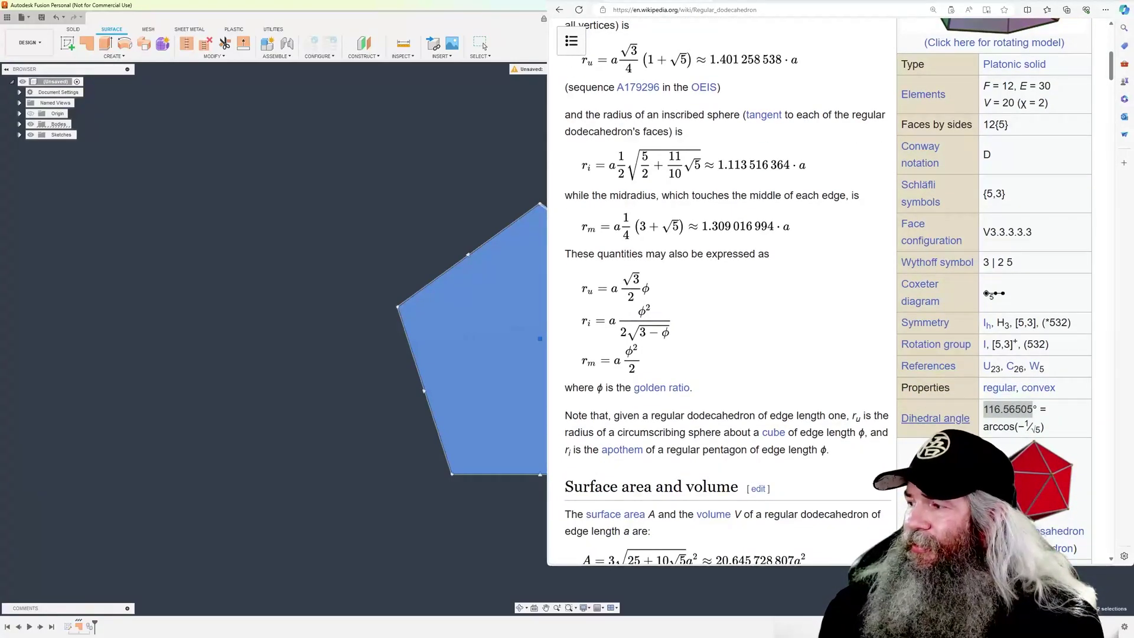
{"action": "mouse_move", "coordinate": [935, 418]}
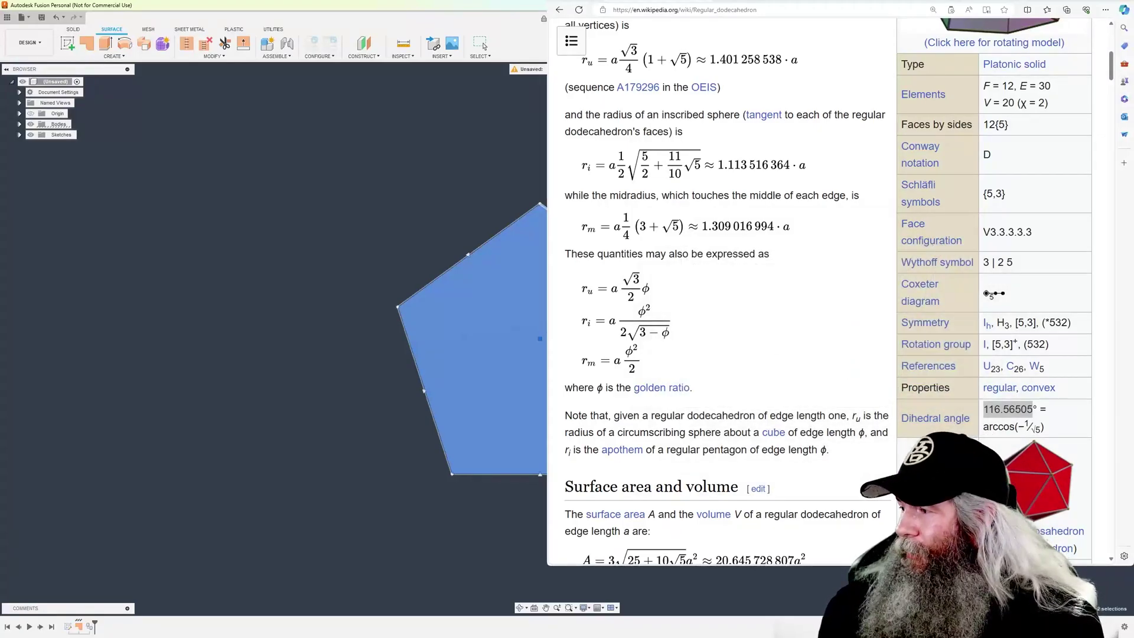
{"action": "double_click", "coordinate": [990, 417]}
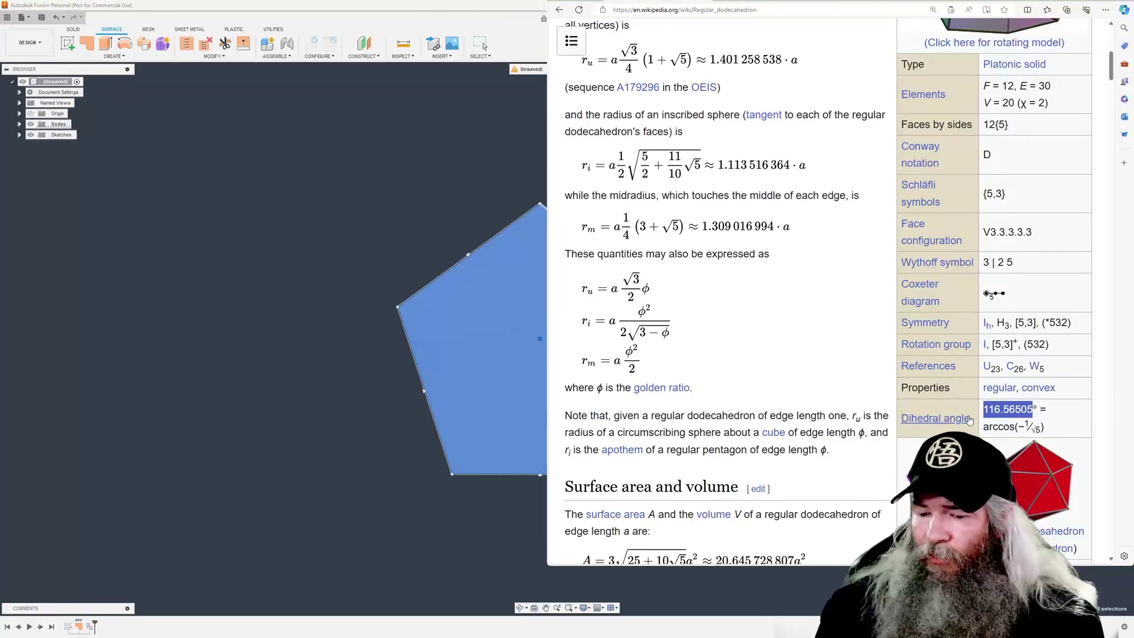
{"action": "key", "text": "alt+Tab"}
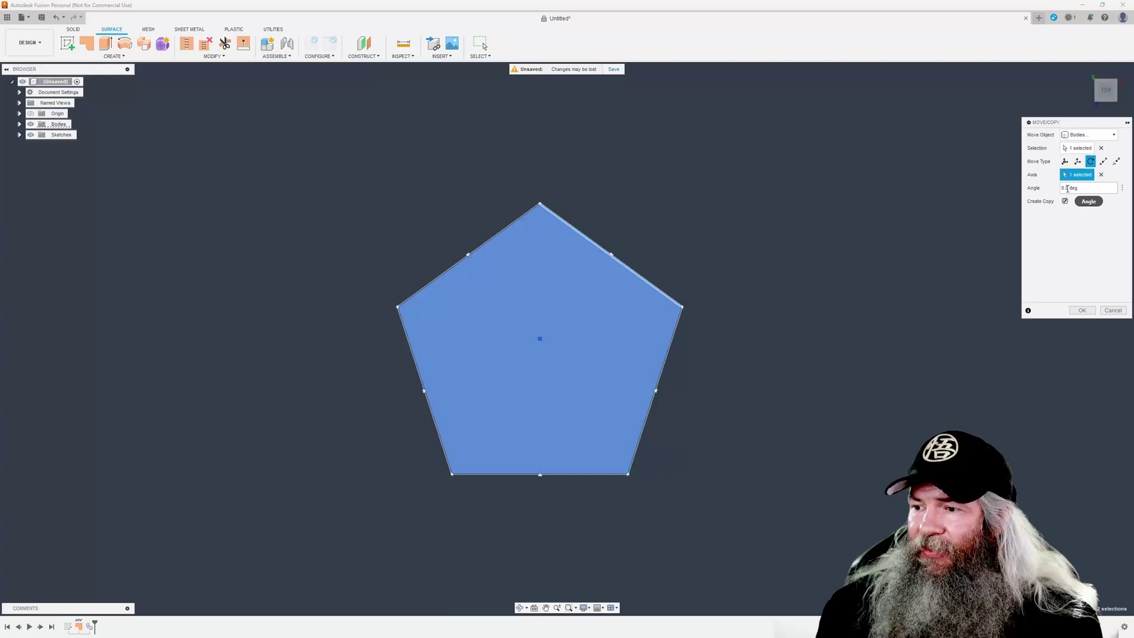
Step: Paste 116.56505 as the rotation angle to create the hinged second pentagon face
{"action": "key", "text": "ctrl+v"}
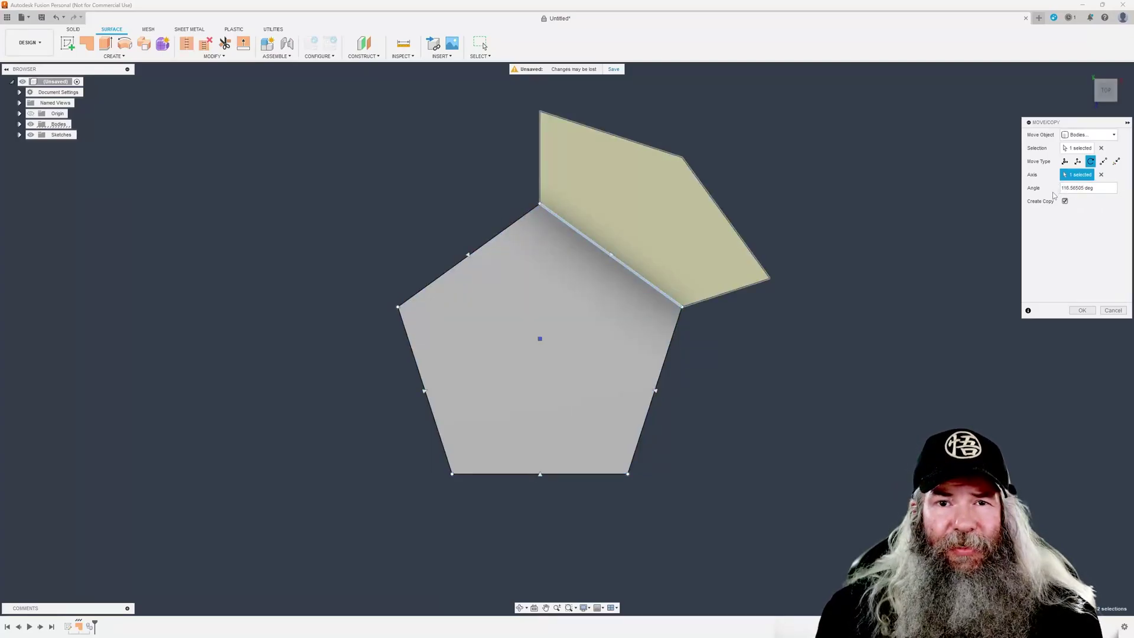
{"action": "key", "text": "Return"}
{"action": "middle_click_drag", "start_coordinate": [870, 349], "coordinate": [725, 235], "text": "shift"}
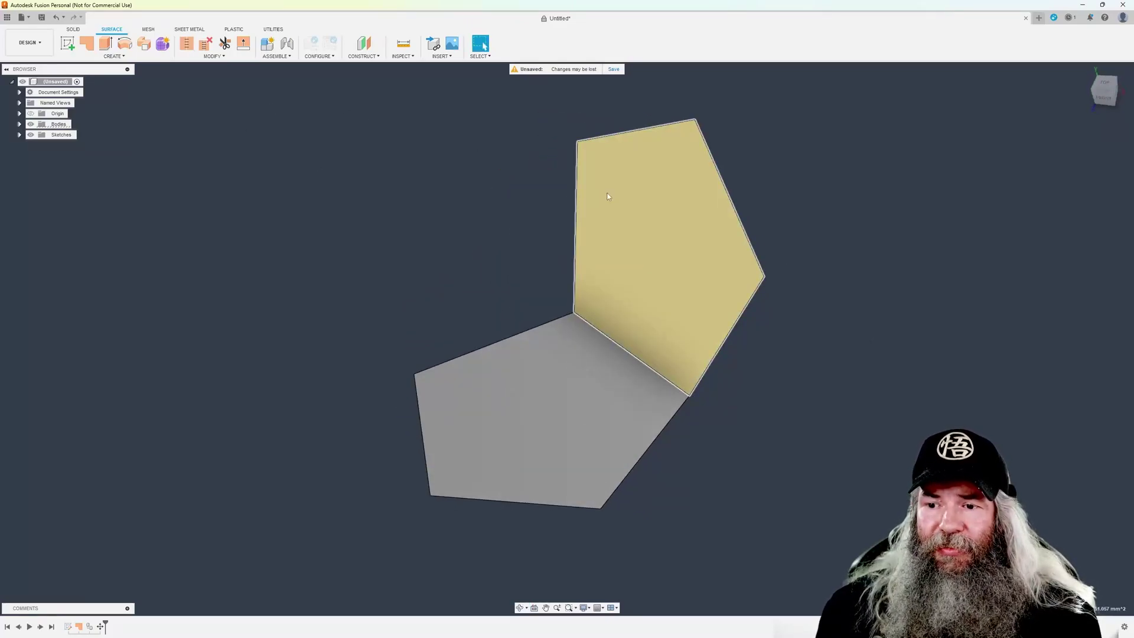
Step: Circular-pattern the angled face 5 times about the vertical Y axis
{"action": "left_click", "coordinate": [125, 56]}
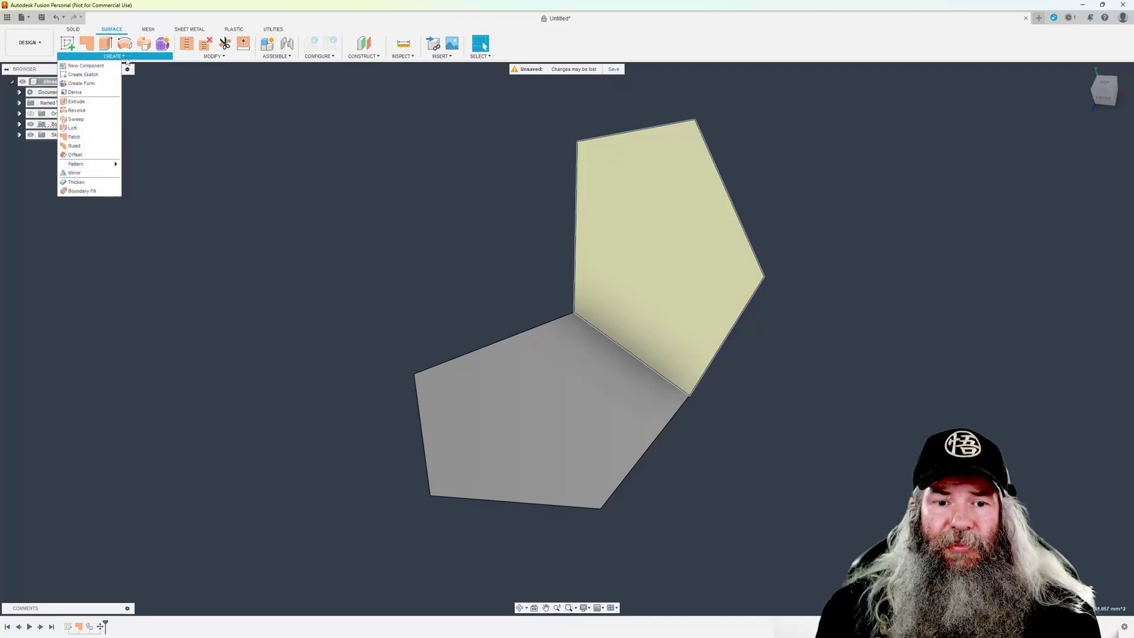
{"action": "mouse_move", "coordinate": [95, 168]}
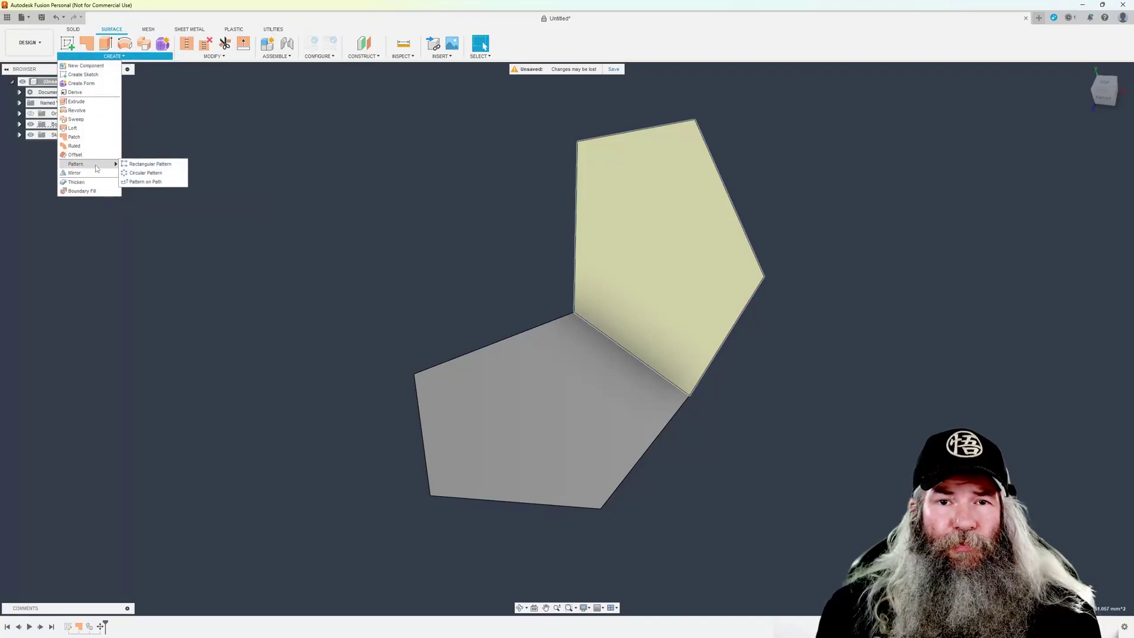
{"action": "left_click", "coordinate": [142, 173]}
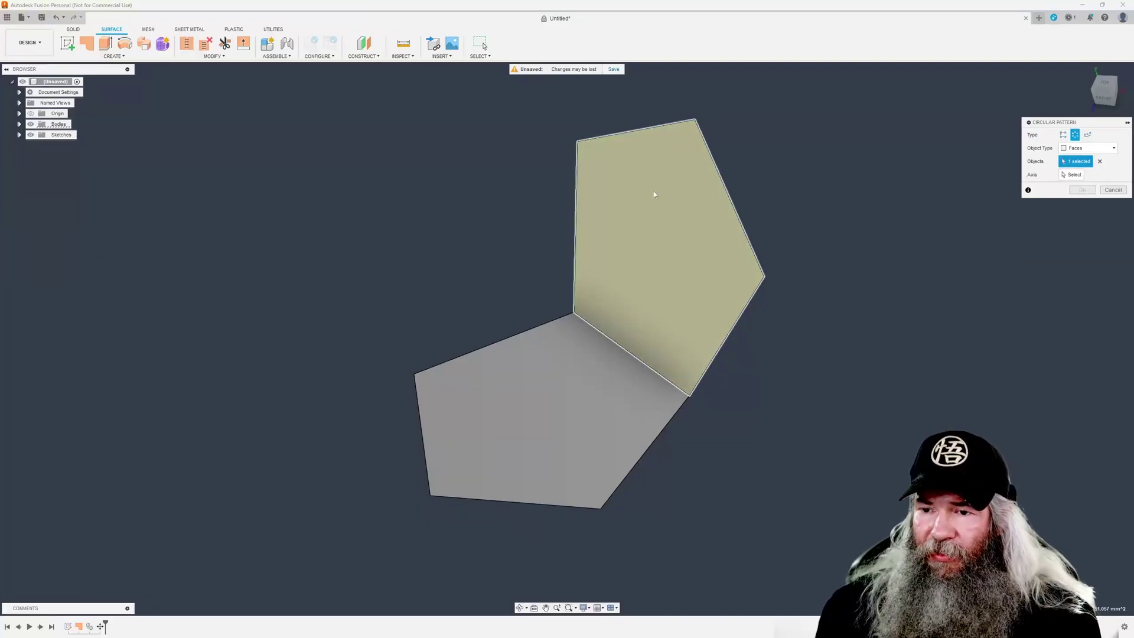
{"action": "left_click", "coordinate": [1073, 175]}
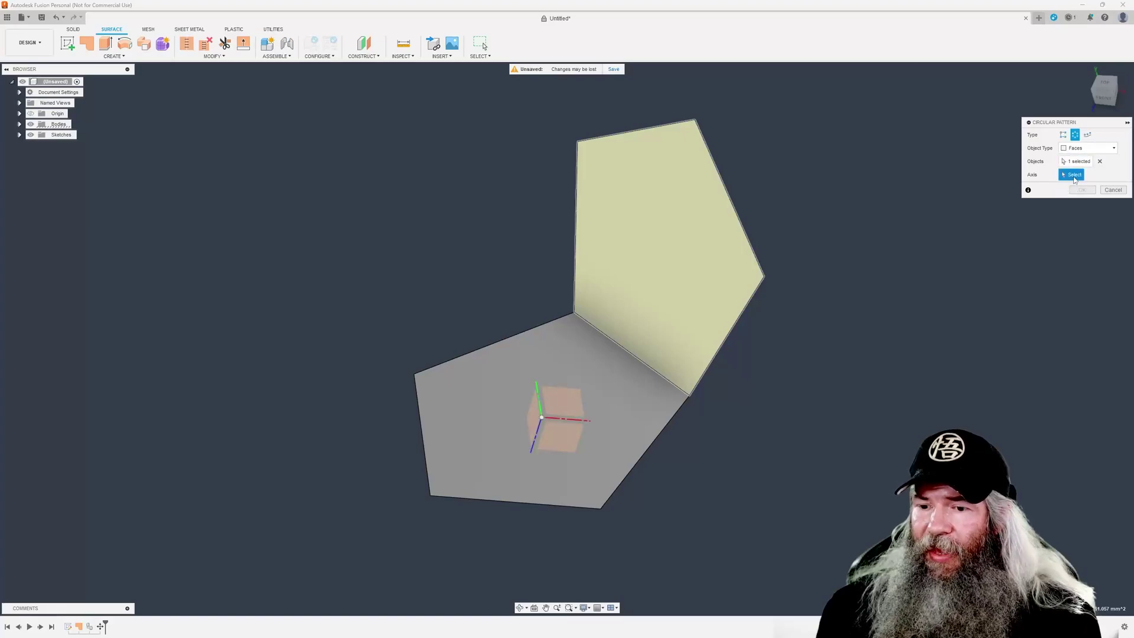
{"action": "left_click", "coordinate": [537, 387]}
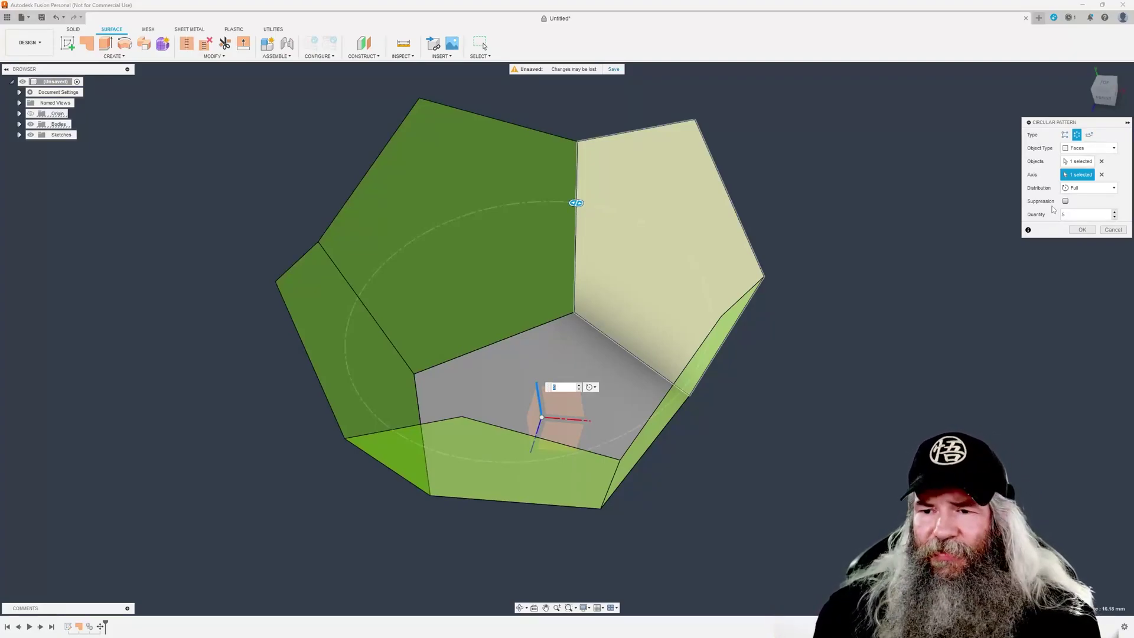
{"action": "left_click", "coordinate": [1082, 231]}
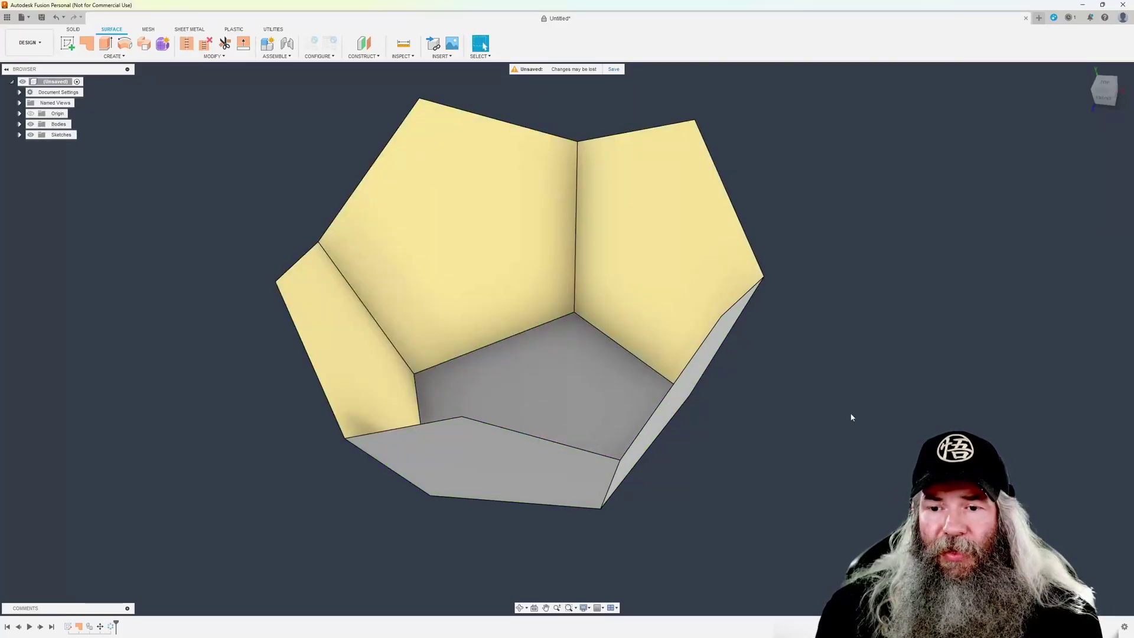
Step: View the bowl from the top and window-select all its surfaces
{"action": "middle_click_drag", "start_coordinate": [851, 413], "coordinate": [868, 355], "text": "shift"}
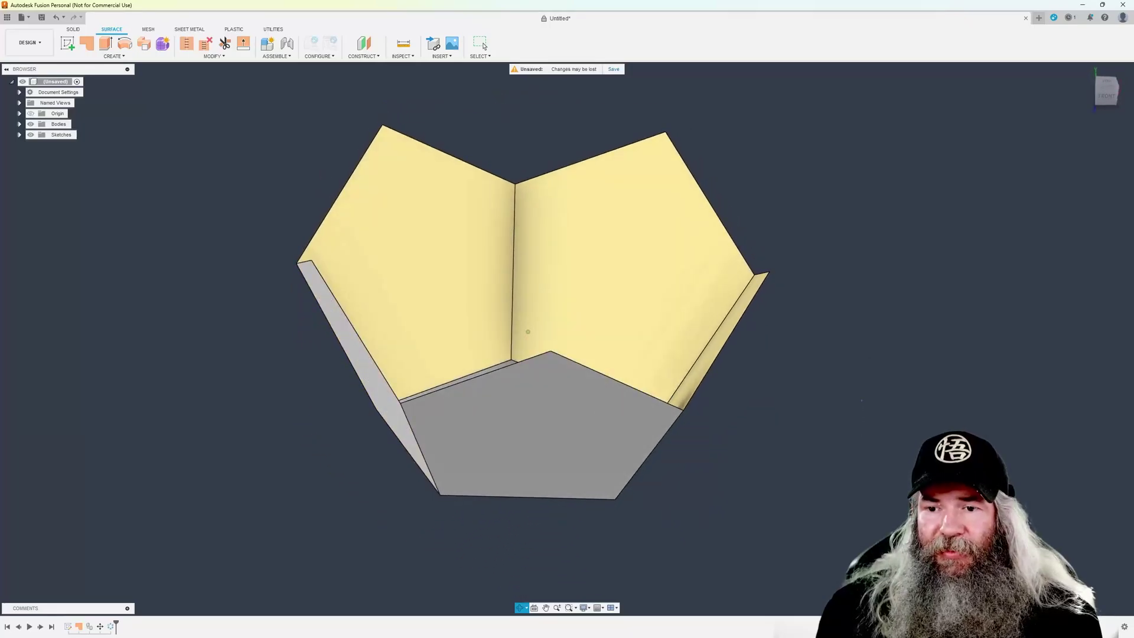
{"action": "left_click", "coordinate": [1104, 81]}
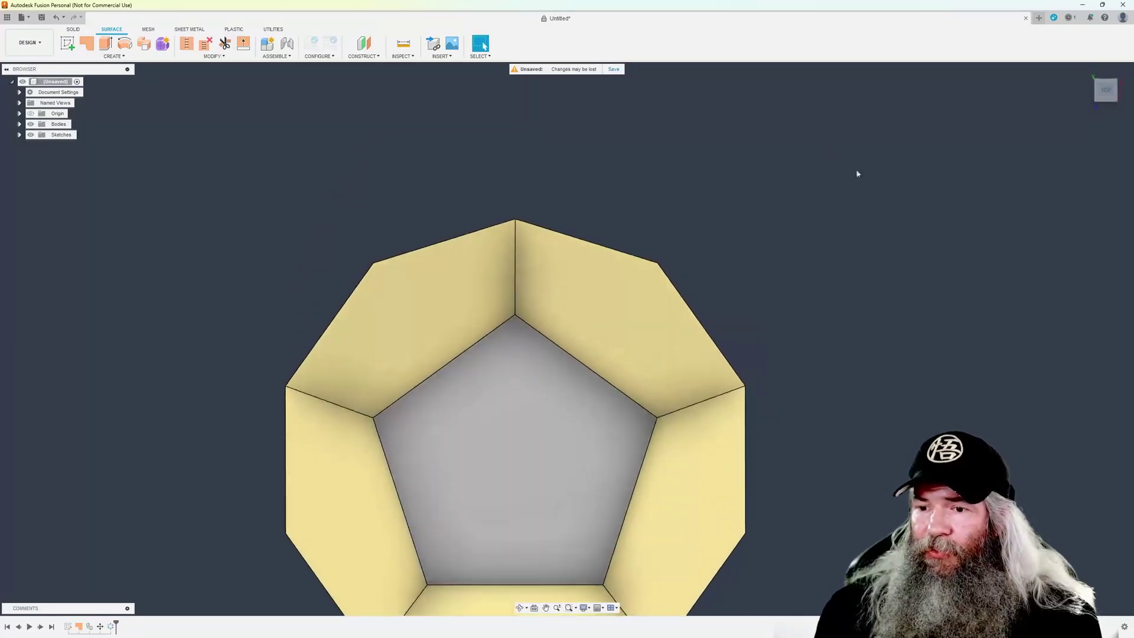
{"action": "left_click_drag", "start_coordinate": [859, 124], "coordinate": [235, 573]}
Step: Start a free Move on the selected bowl surfaces and set its pivot point
{"action": "right_click", "coordinate": [507, 349]}
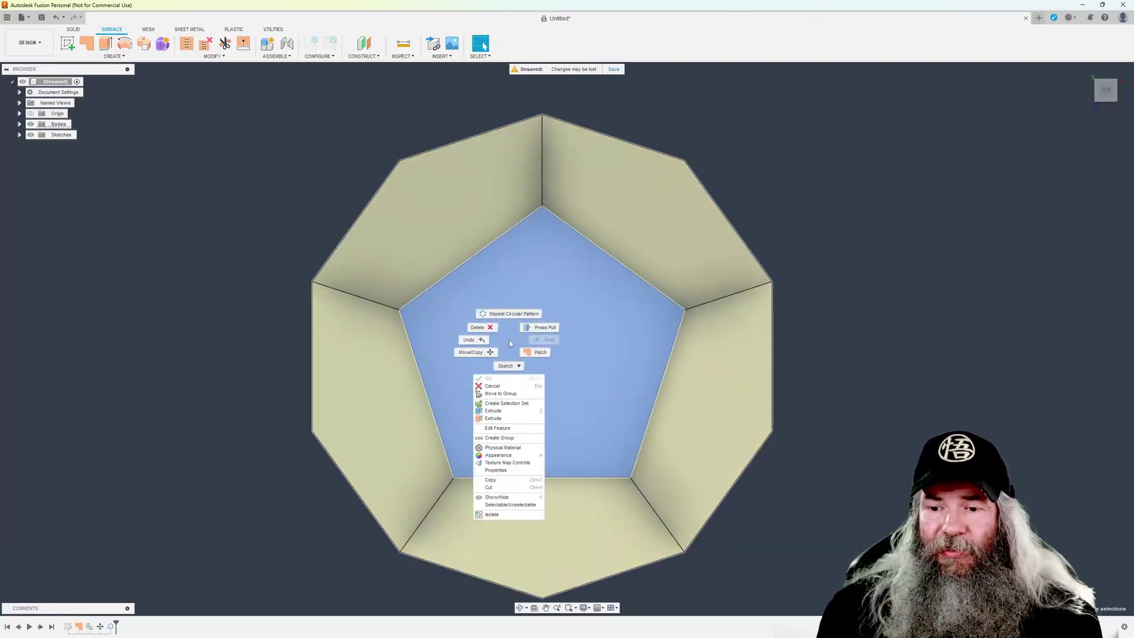
{"action": "left_click", "coordinate": [477, 356]}
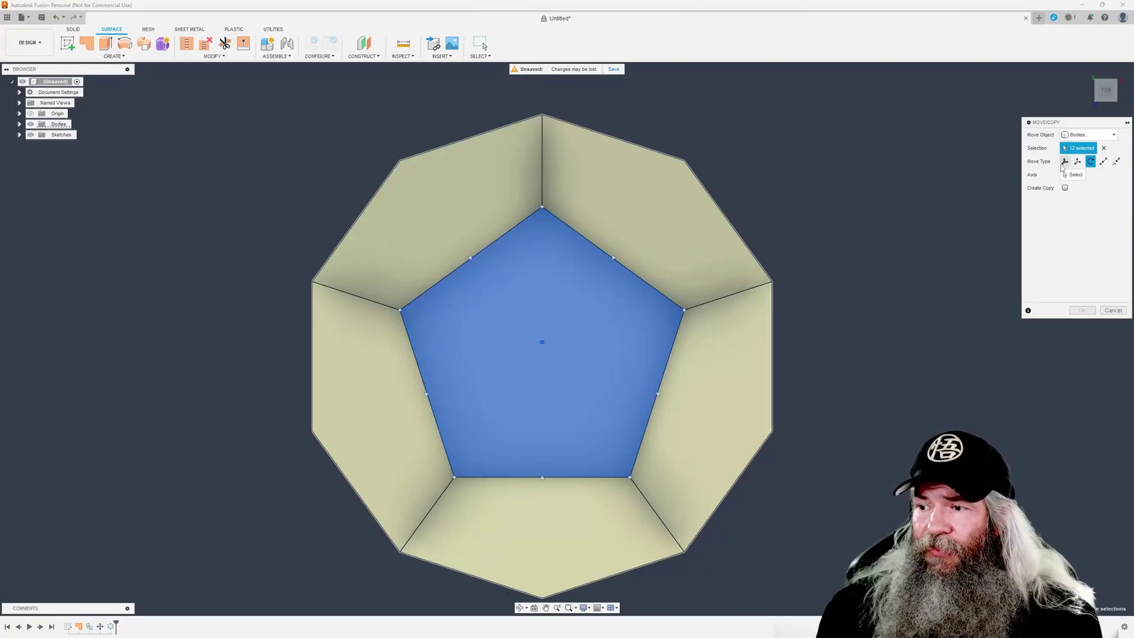
{"action": "left_click", "coordinate": [1064, 162]}
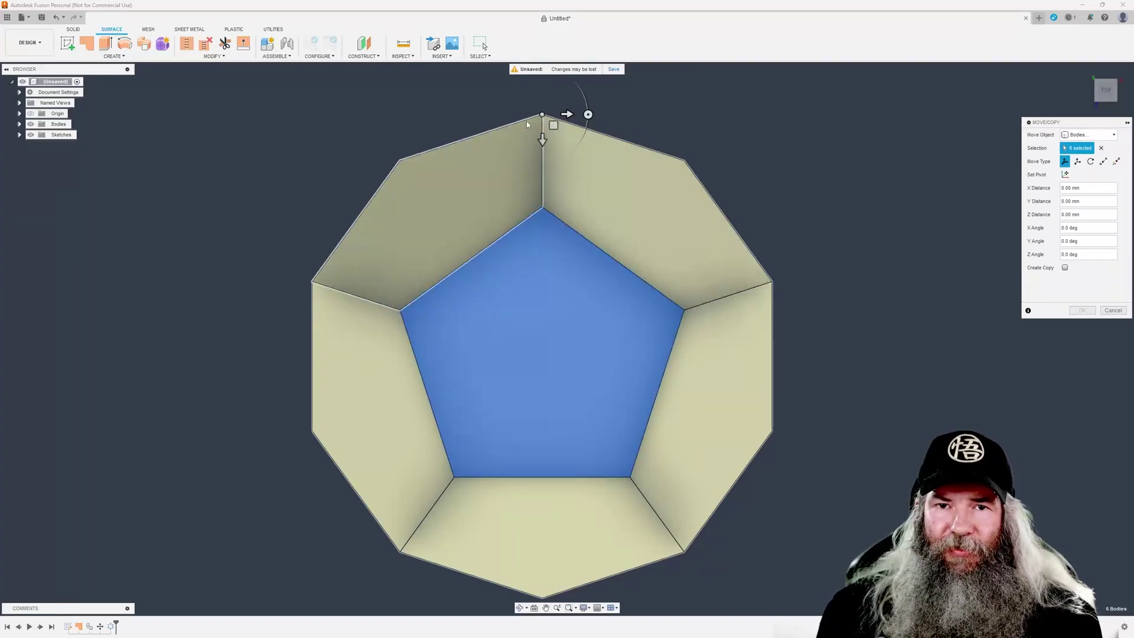
{"action": "left_click", "coordinate": [1065, 175]}
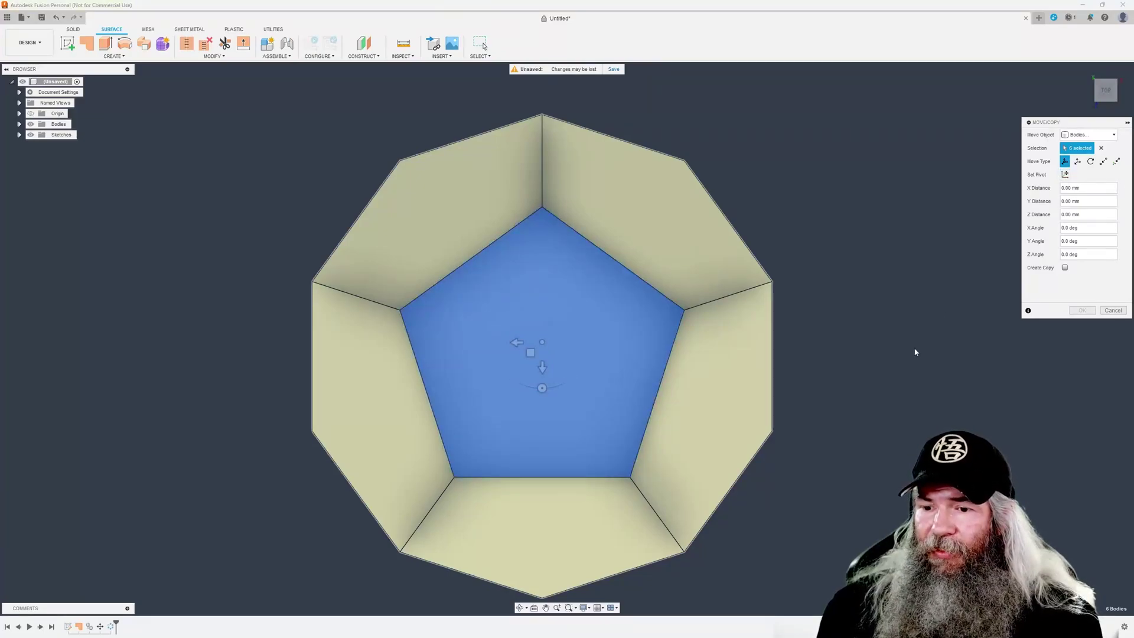
Step: Lift the copied half above the bowl and flip it 180° to form the lid
{"action": "middle_click_drag", "start_coordinate": [915, 352], "coordinate": [924, 216], "text": "shift"}
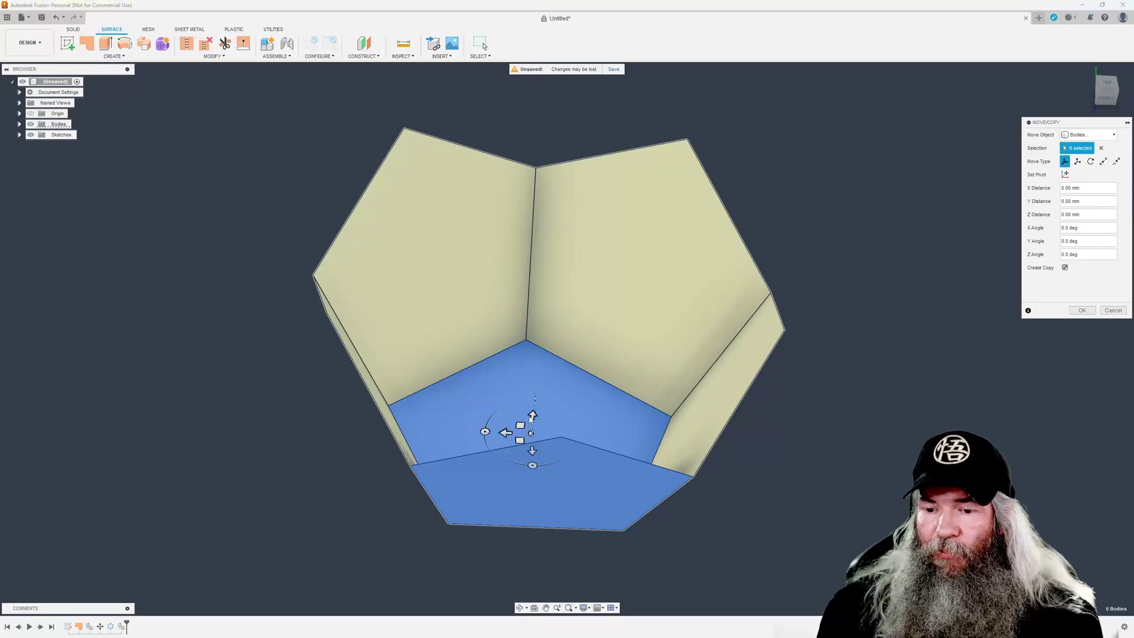
{"action": "left_click_drag", "start_coordinate": [531, 414], "coordinate": [605, 117]}
{"action": "middle_click_drag", "start_coordinate": [494, 271], "coordinate": [596, 279], "text": "shift"}
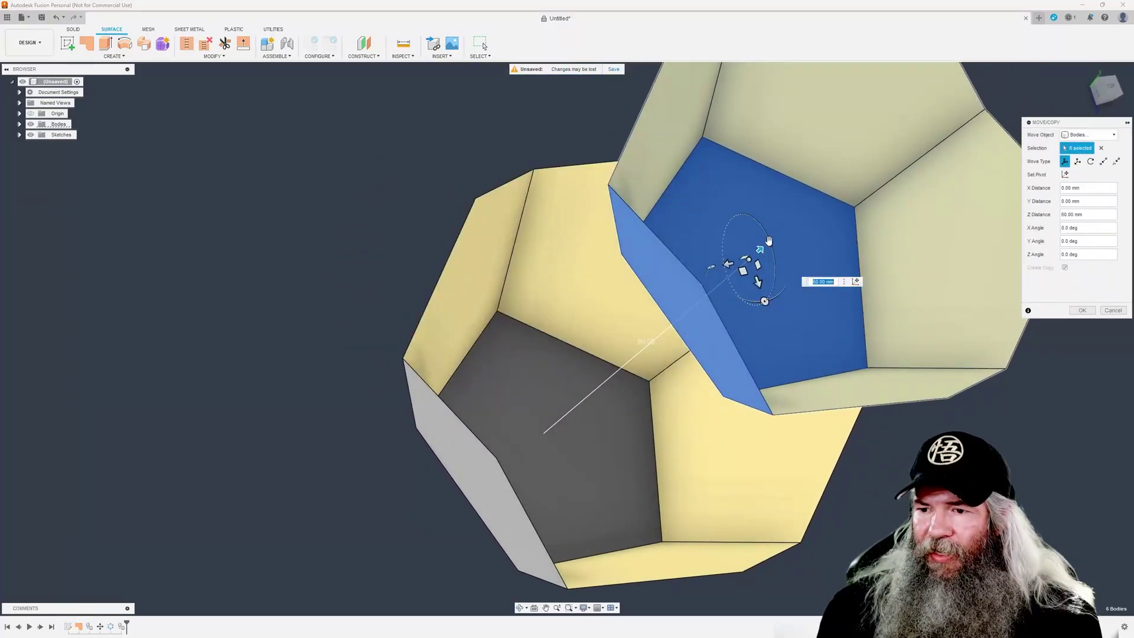
{"action": "left_click_drag", "start_coordinate": [769, 241], "coordinate": [629, 378]}
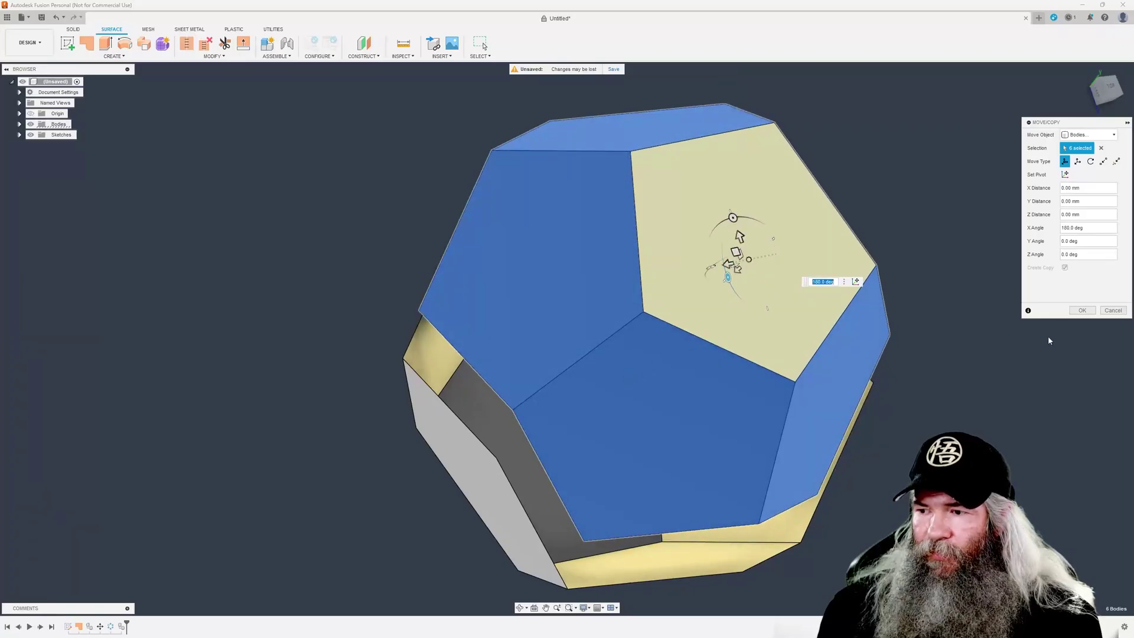
{"action": "left_click", "coordinate": [1081, 310]}
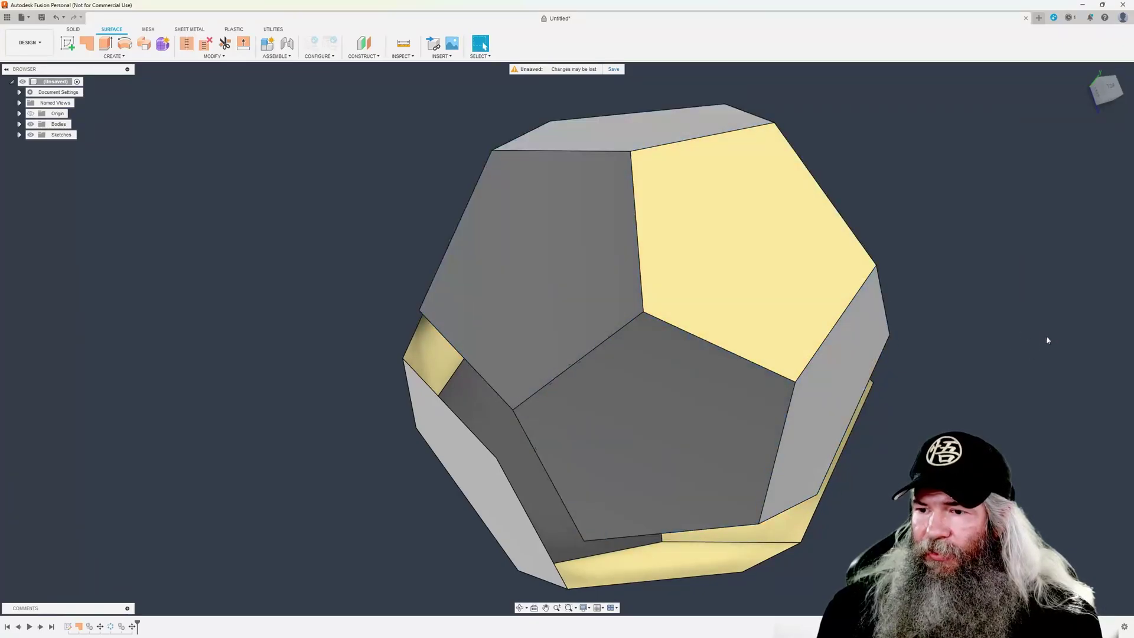
Step: Window-select the six upper faces and start Move/Copy on them
{"action": "middle_click_drag", "start_coordinate": [1047, 335], "coordinate": [906, 255], "text": "shift"}
{"action": "left_click_drag", "start_coordinate": [894, 84], "coordinate": [318, 273]}
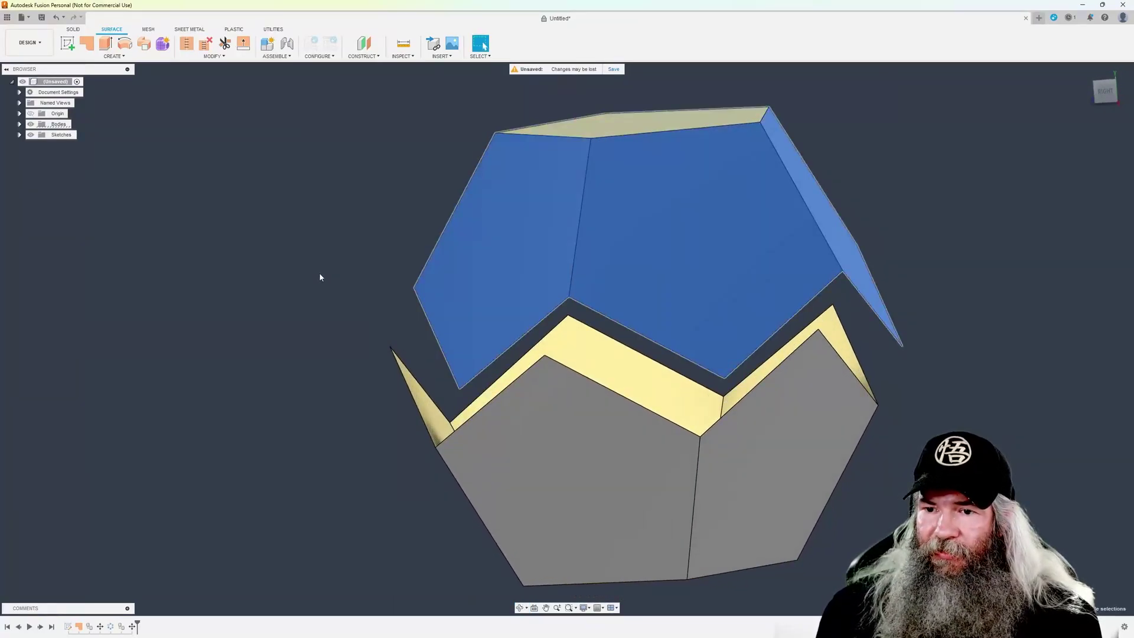
{"action": "middle_click_drag", "start_coordinate": [319, 273], "coordinate": [338, 358], "text": "shift"}
{"action": "right_click", "coordinate": [540, 250]}
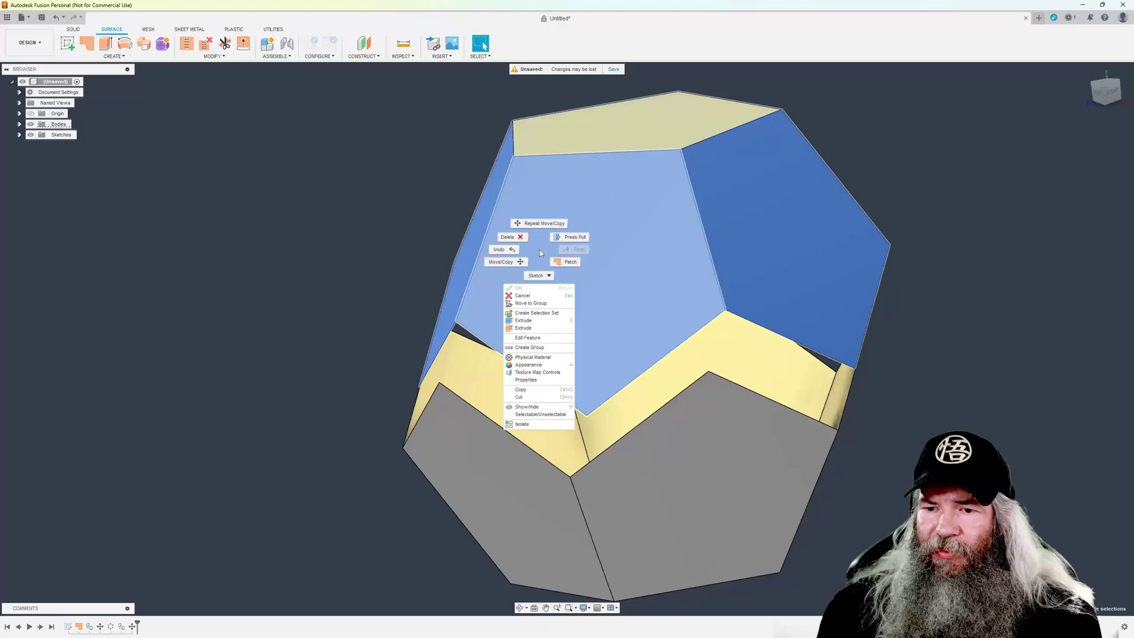
{"action": "left_click", "coordinate": [513, 263]}
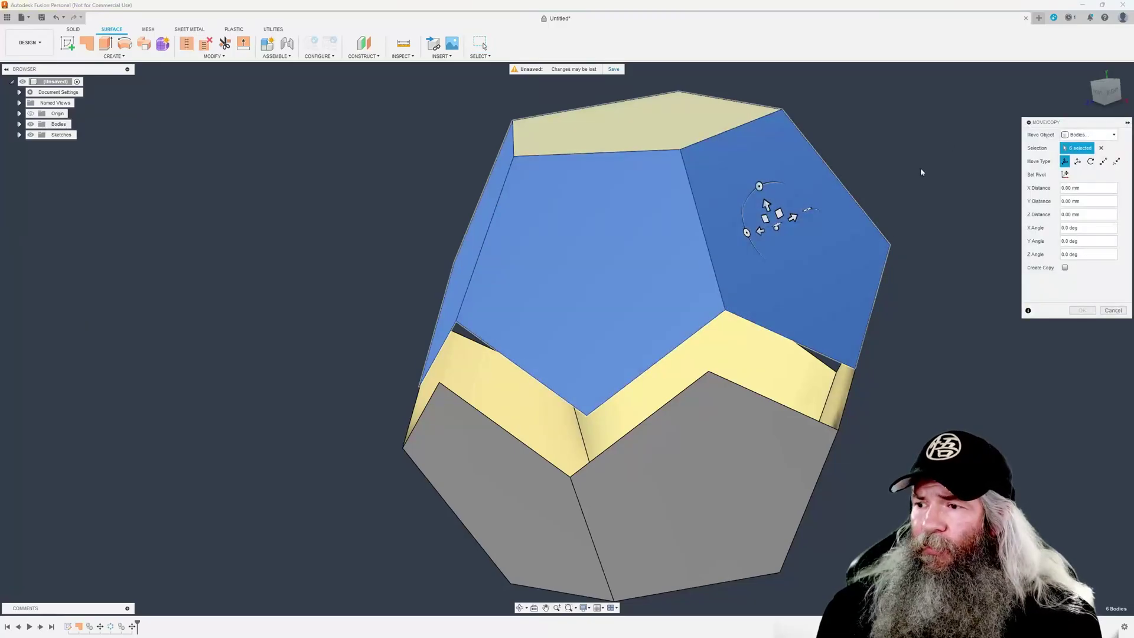
Step: Move the lid Point to Point from its vertex onto the matching bowl vertex
{"action": "left_click", "coordinate": [1104, 161]}
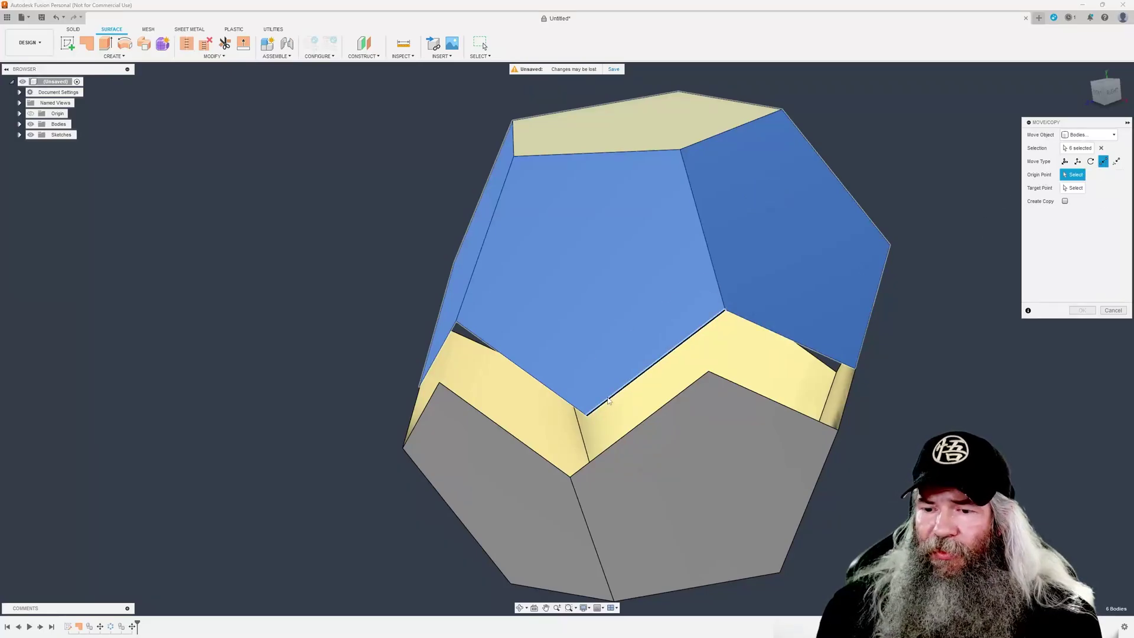
{"action": "left_click", "coordinate": [601, 416]}
{"action": "mouse_move", "coordinate": [602, 416]}
{"action": "middle_mouse_down", "text": "shift"}
{"action": "mouse_move", "coordinate": [558, 406]}
{"action": "mouse_move", "coordinate": [585, 402]}
{"action": "middle_mouse_up", "text": "shift"}
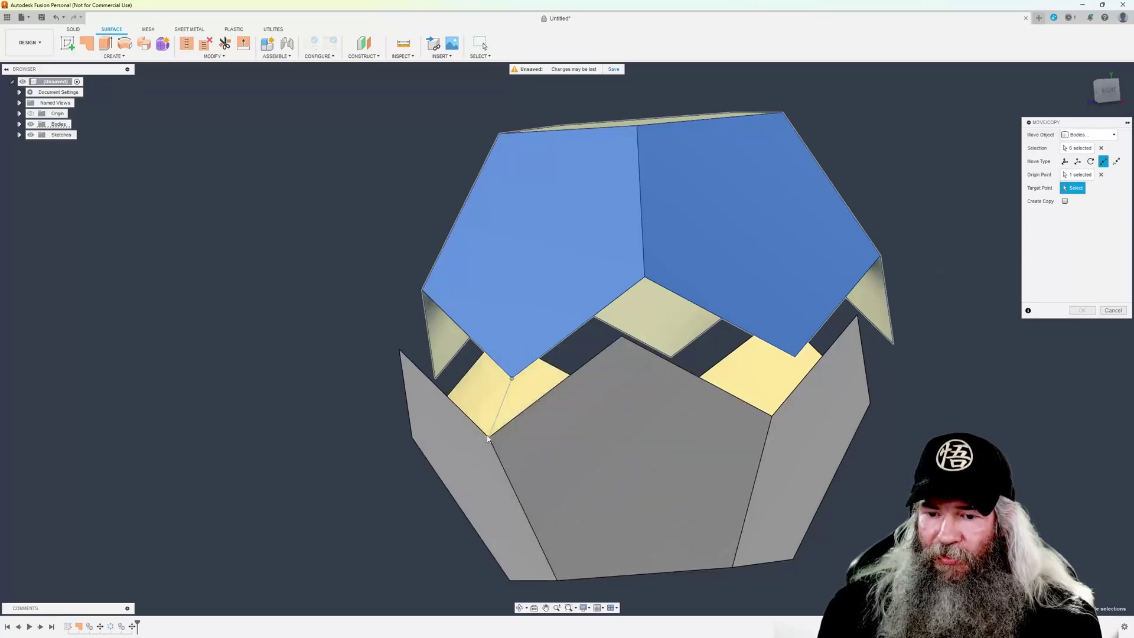
{"action": "left_click", "coordinate": [487, 436]}
{"action": "middle_click_drag", "start_coordinate": [435, 410], "coordinate": [275, 382], "text": "shift"}
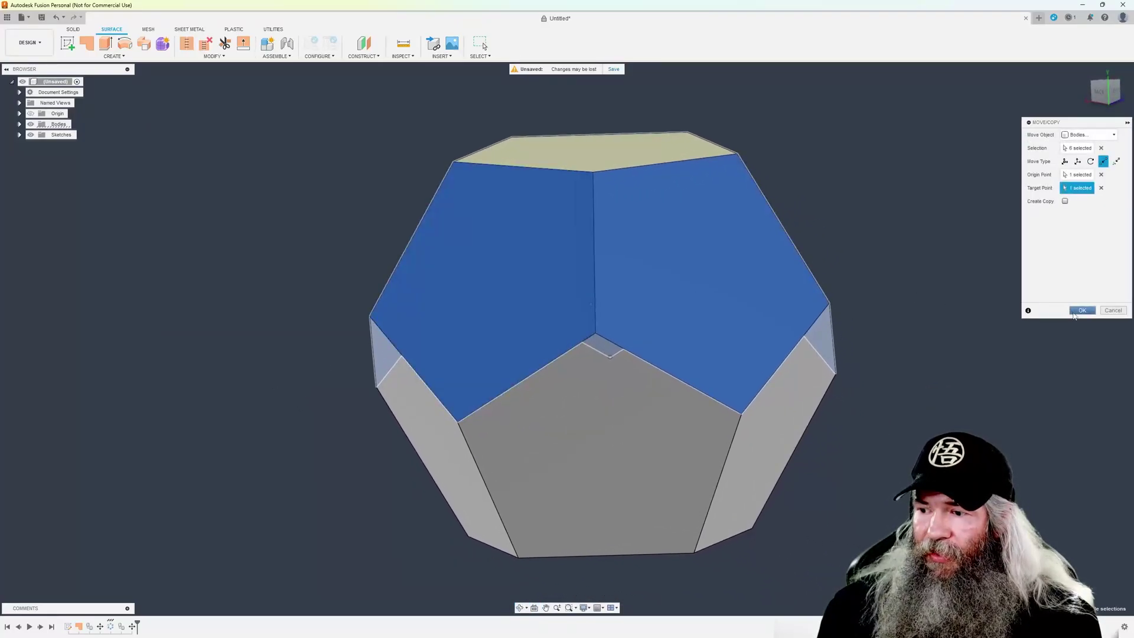
{"action": "key", "text": "Return"}
{"action": "middle_click_drag", "start_coordinate": [952, 330], "coordinate": [597, 212], "text": "shift"}
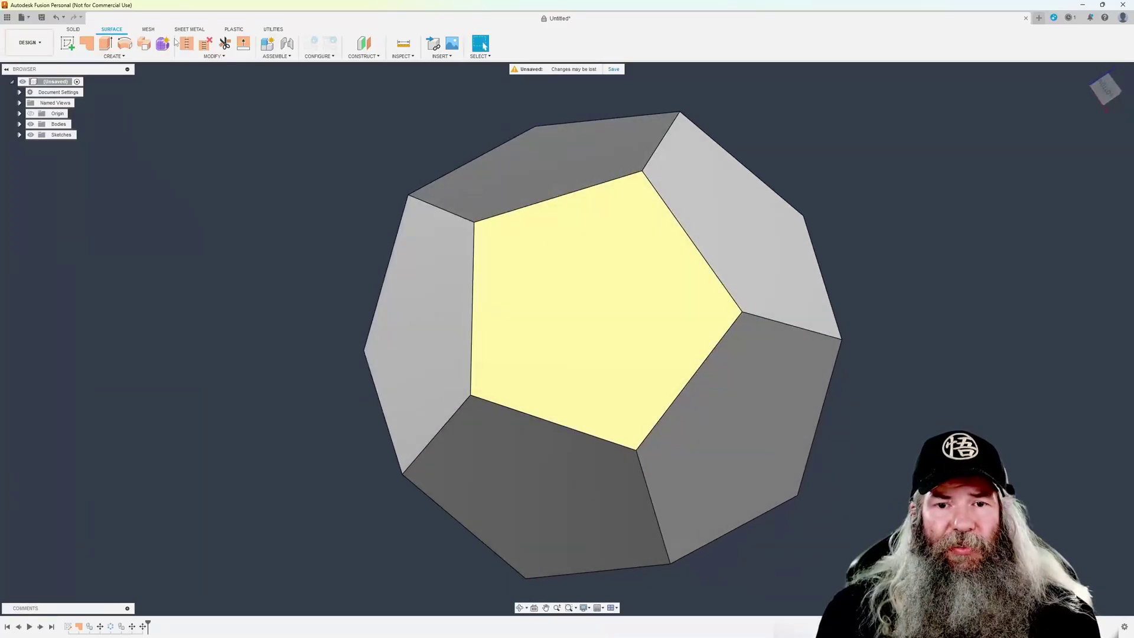
Step: Window-select all twelve faces and stitch them into one solid at 0.10 mm tolerance
{"action": "left_click_drag", "start_coordinate": [891, 100], "coordinate": [250, 589]}
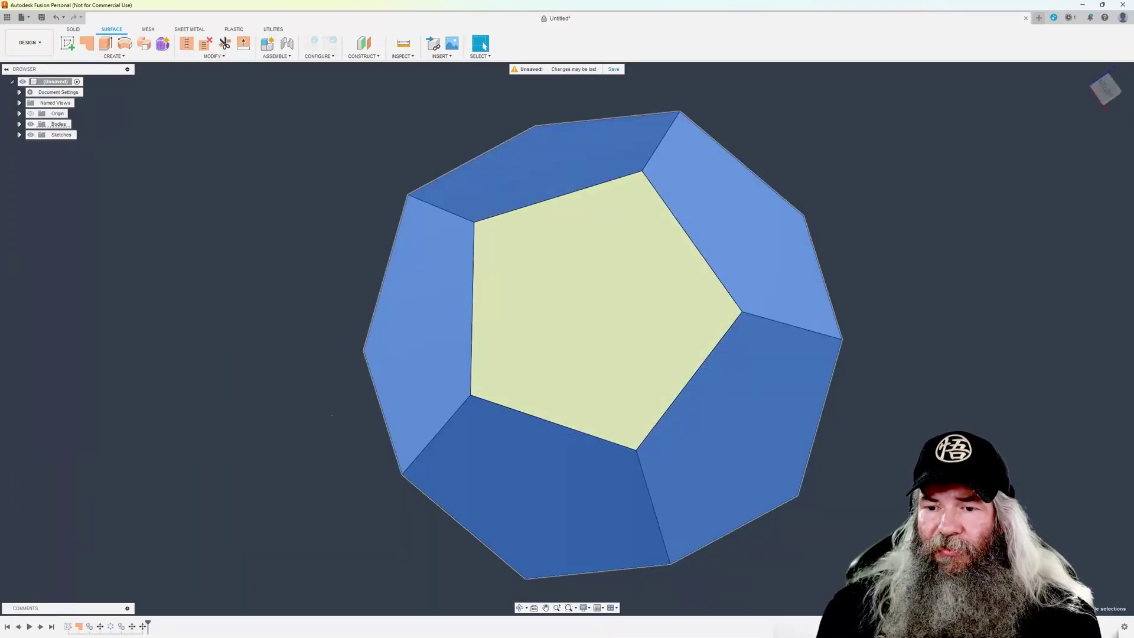
{"action": "middle_click_drag", "start_coordinate": [332, 415], "coordinate": [575, 412], "text": "shift"}
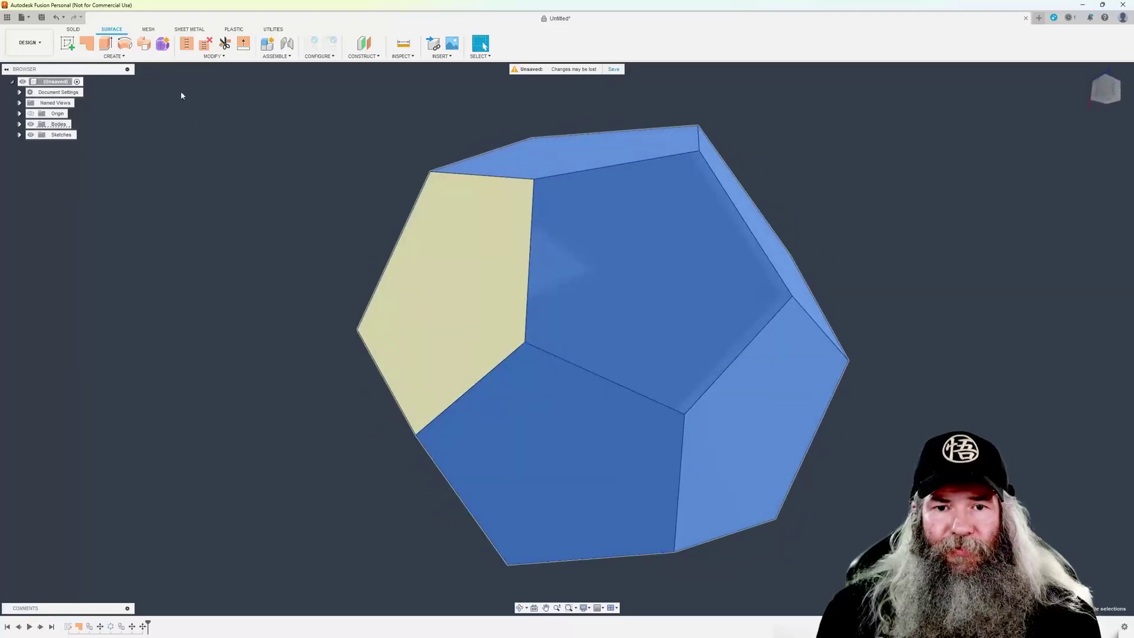
{"action": "left_click", "coordinate": [187, 45]}
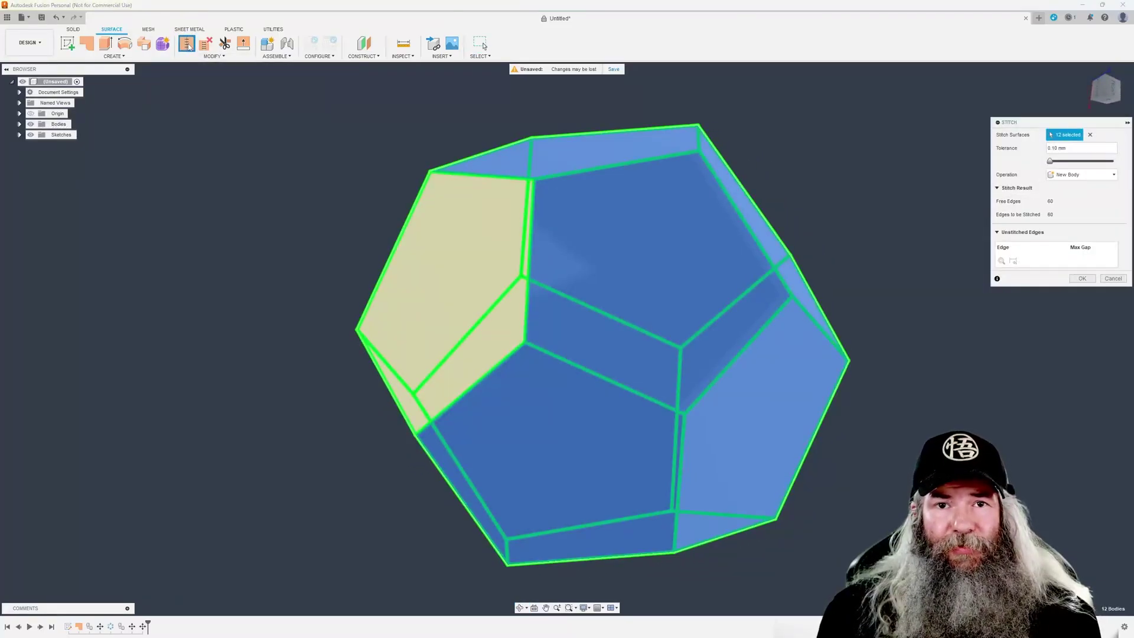
{"action": "left_click", "coordinate": [1082, 278]}
{"action": "middle_click_drag", "start_coordinate": [898, 397], "coordinate": [961, 265], "text": "shift"}
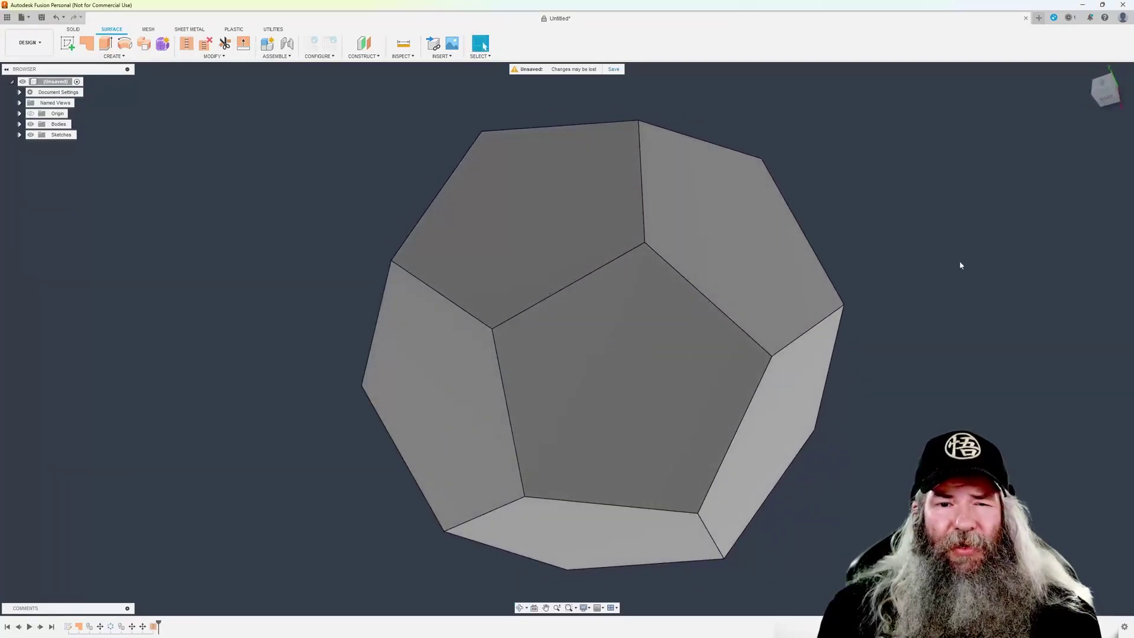
Step: Sketch a centre-diameter circle centred on the upper-left pentagon face
{"action": "left_click", "coordinate": [75, 30]}
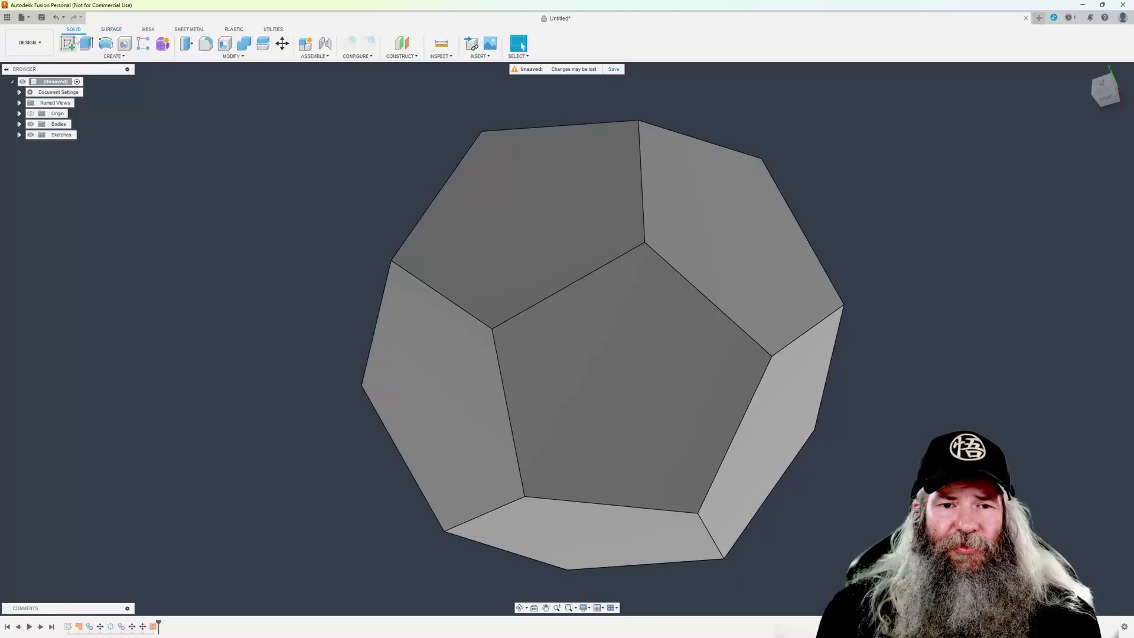
{"action": "left_click", "coordinate": [68, 45]}
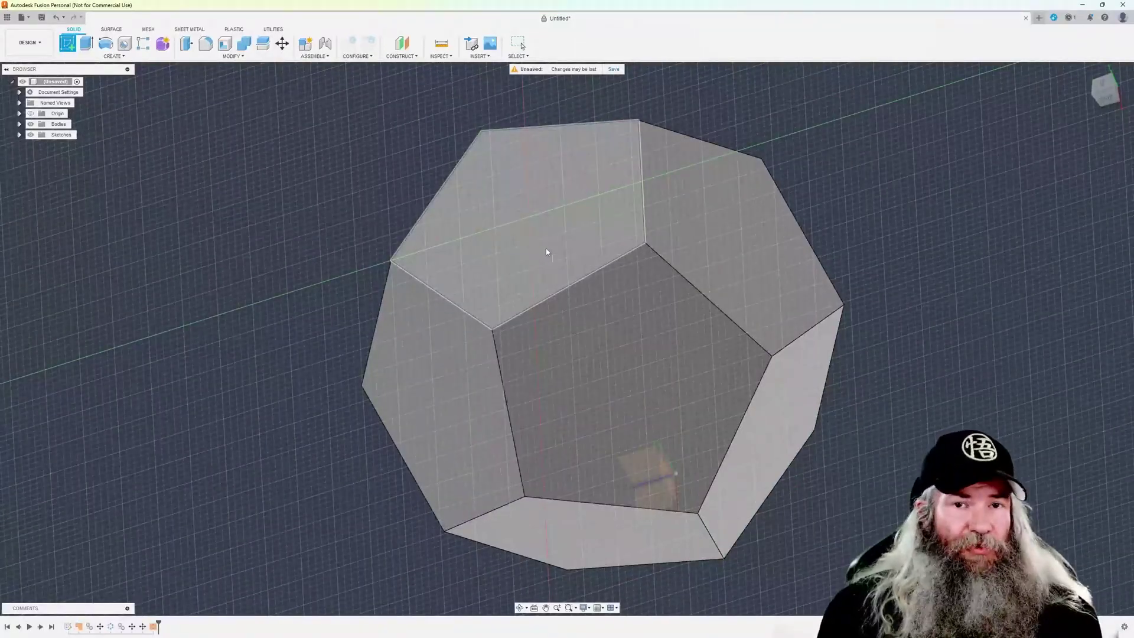
{"action": "left_click", "coordinate": [521, 213]}
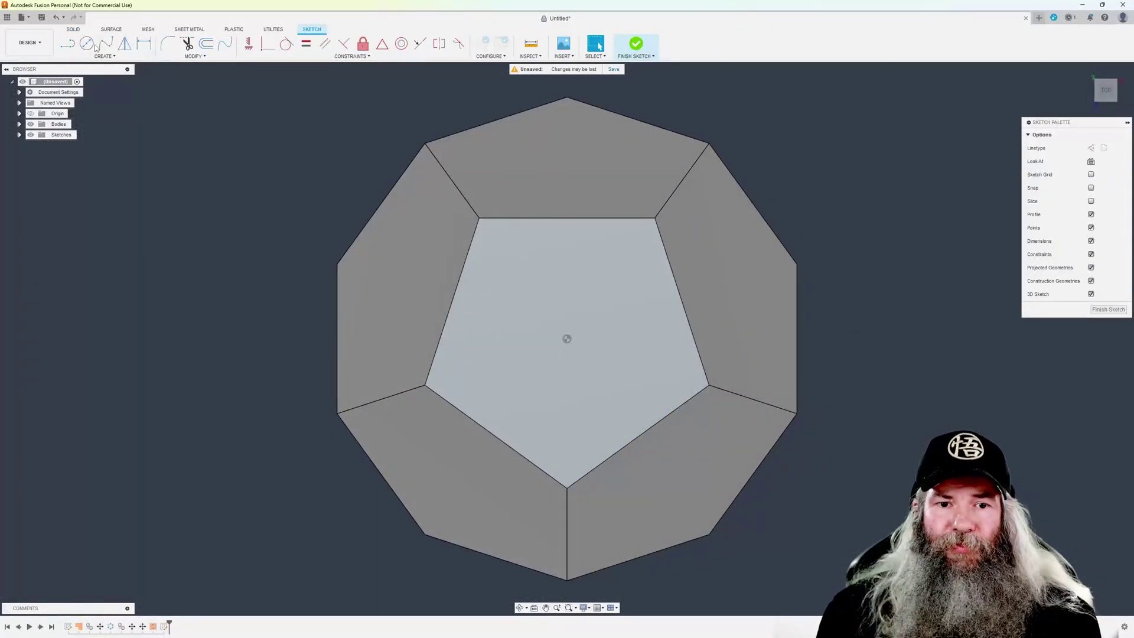
{"action": "left_click", "coordinate": [87, 43]}
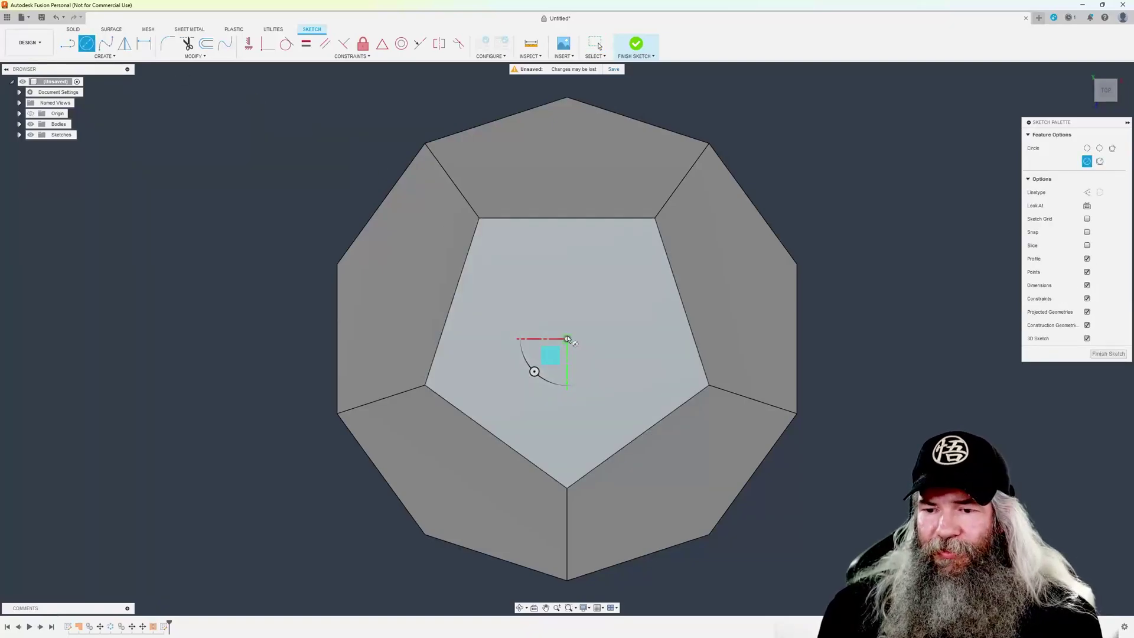
{"action": "left_click", "coordinate": [567, 338]}
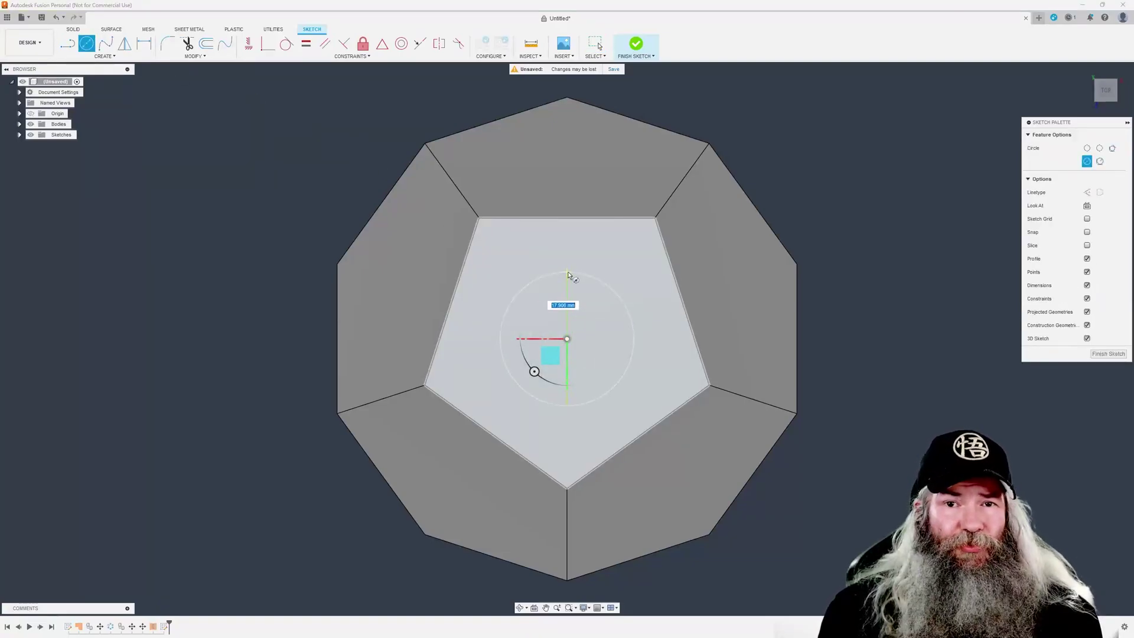
{"action": "left_click", "coordinate": [568, 271]}
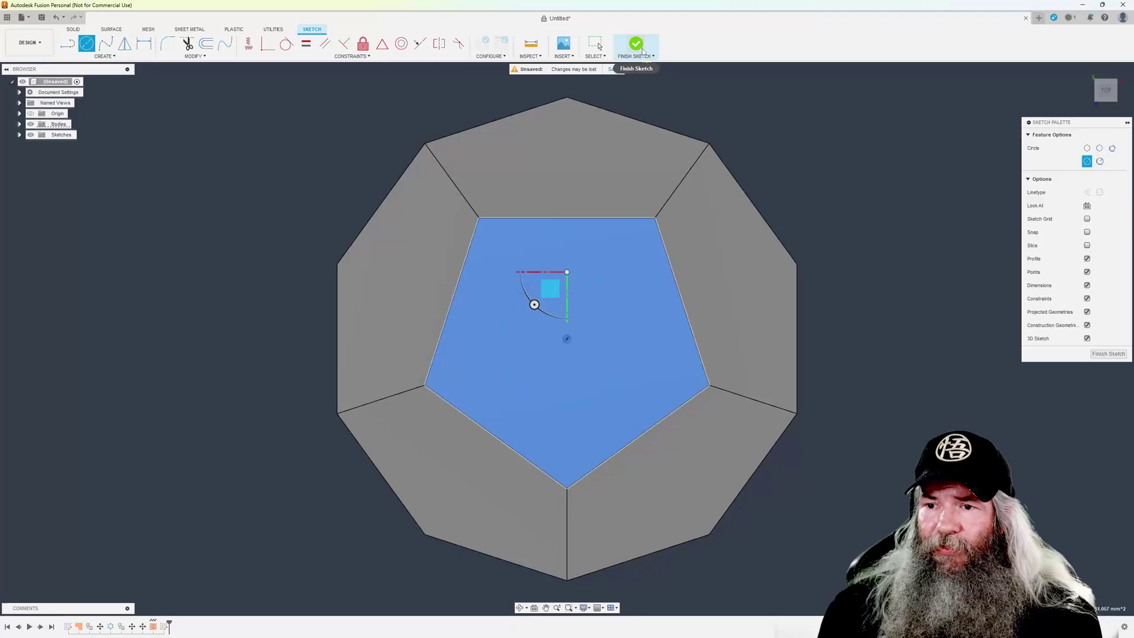
{"action": "left_click", "coordinate": [642, 50]}
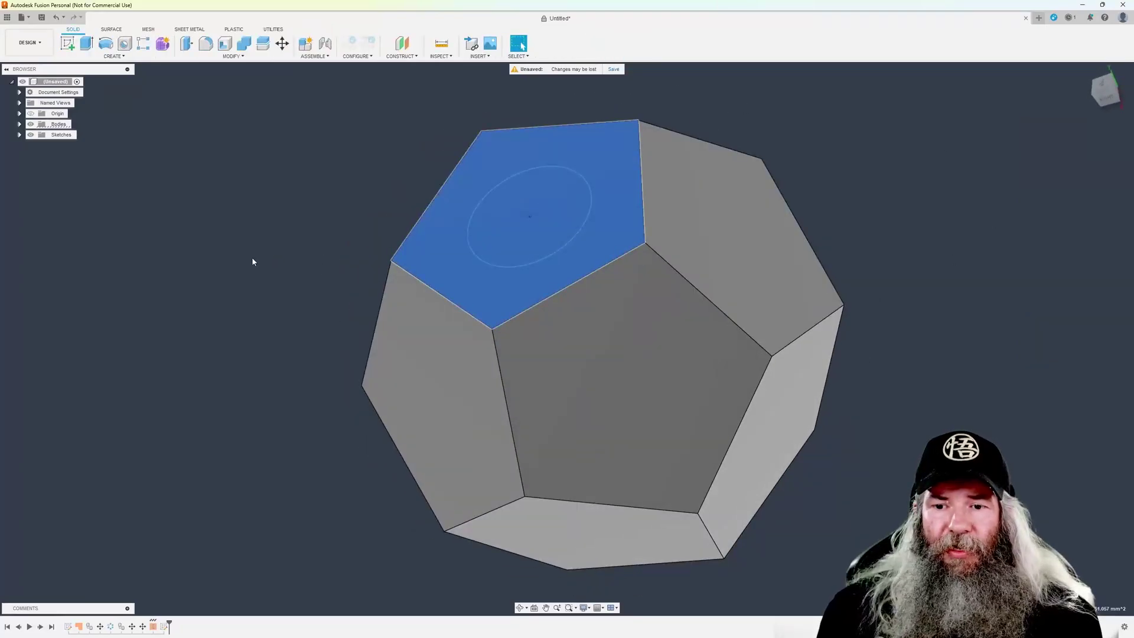
Step: Extrude the circle profile 4 mm into the dodecahedron as a cut
{"action": "left_click", "coordinate": [511, 208]}
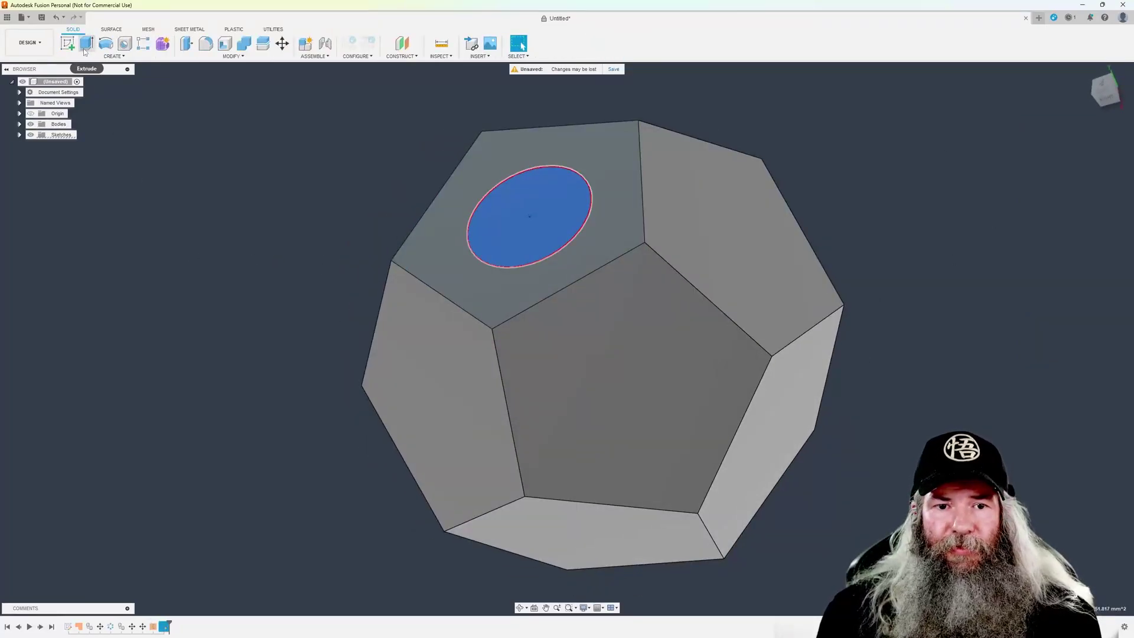
{"action": "left_click", "coordinate": [86, 44]}
{"action": "left_click_drag", "start_coordinate": [522, 198], "coordinate": [563, 245]}
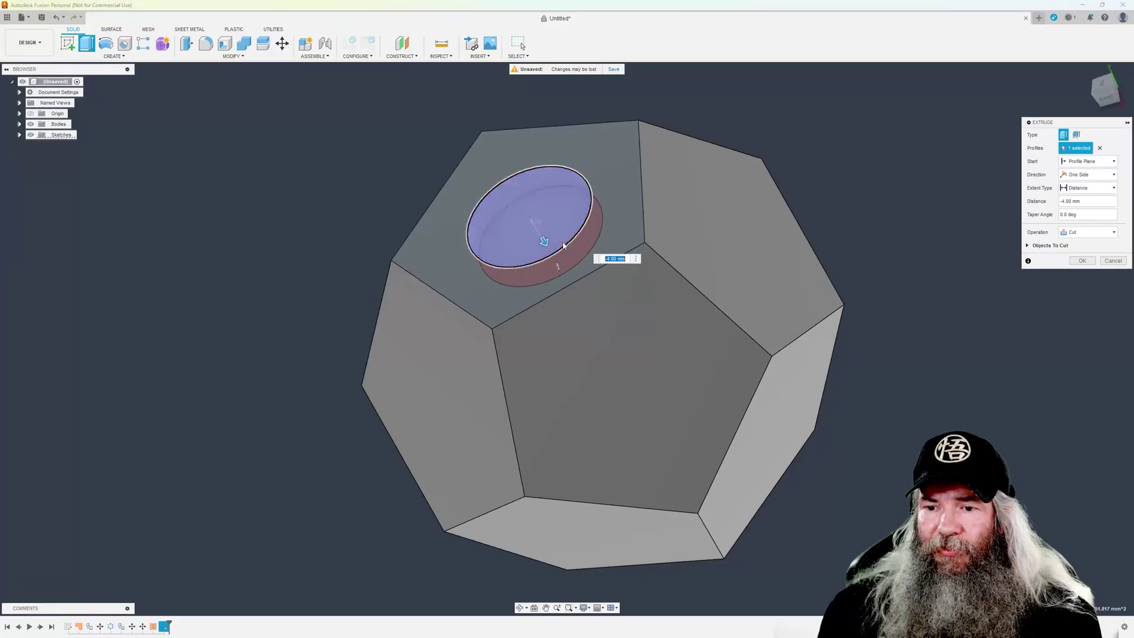
{"action": "left_click", "coordinate": [1082, 261]}
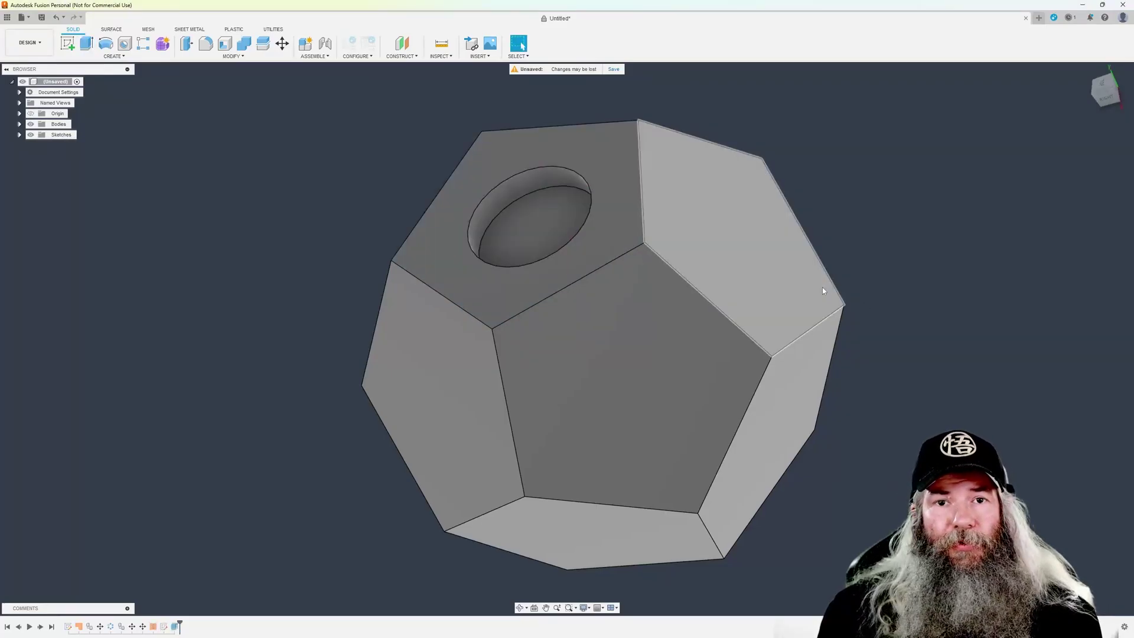
{"action": "middle_click_drag", "start_coordinate": [824, 290], "coordinate": [584, 343], "text": "shift"}
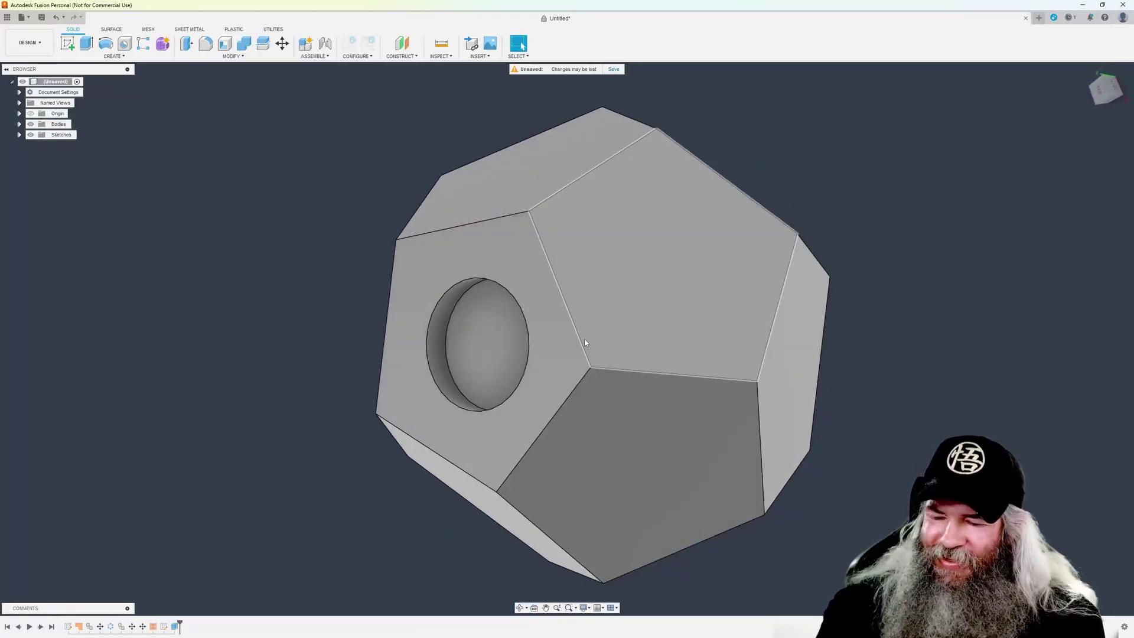